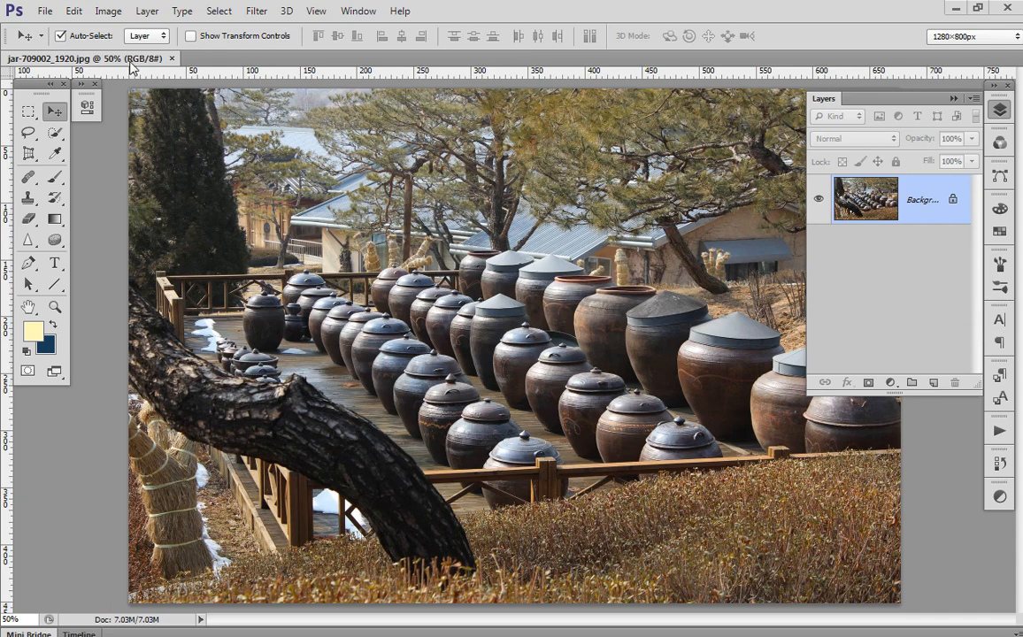
Step: Start a Threshold adjustment on the jar photo and lower the threshold level to 78
{"action": "left_click", "coordinate": [108, 11]}
{"action": "mouse_move", "coordinate": [137, 56]}
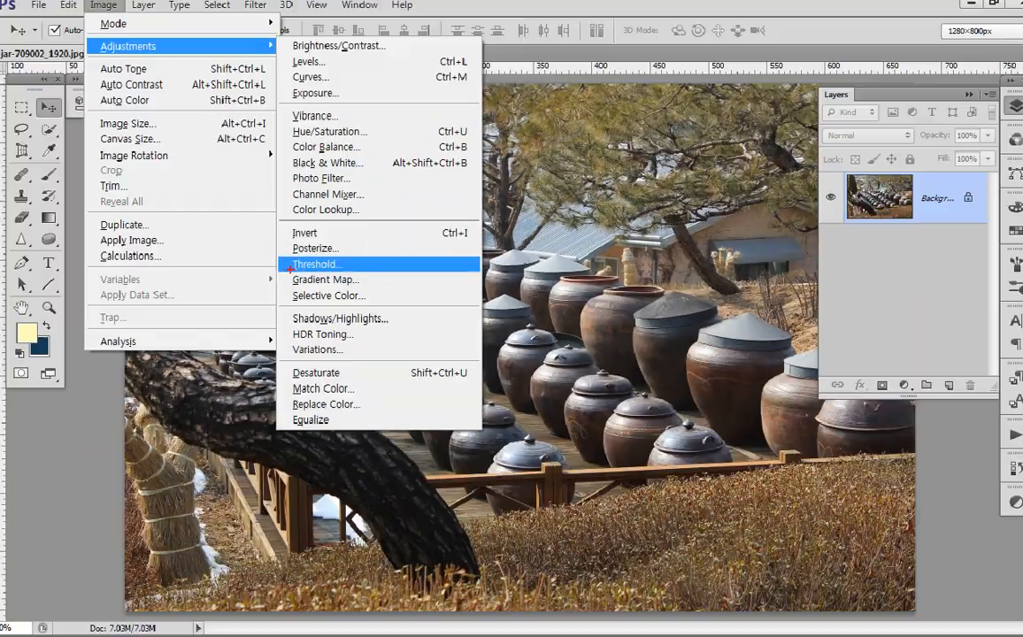
{"action": "left_click", "coordinate": [332, 261]}
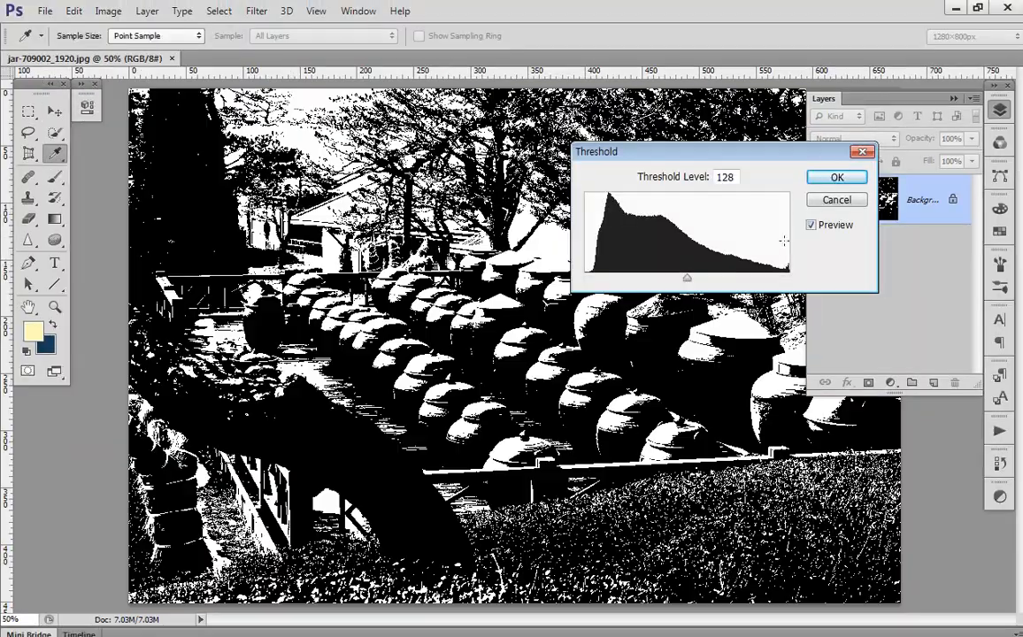
{"action": "left_click_drag", "start_coordinate": [766, 153], "coordinate": [622, 106]}
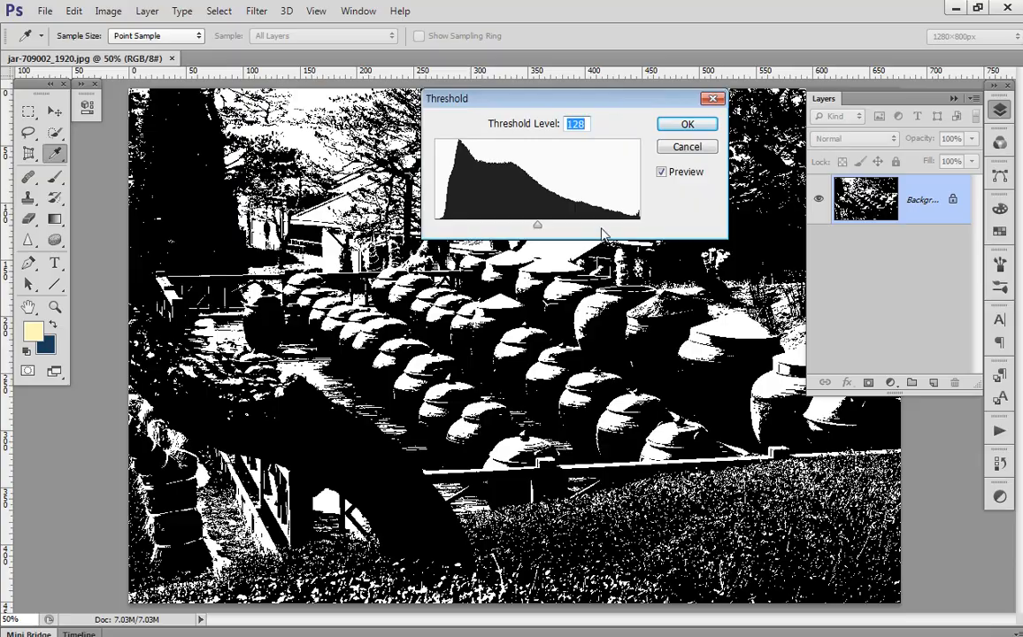
{"action": "left_click_drag", "start_coordinate": [534, 231], "coordinate": [498, 232]}
{"action": "left_click_drag", "start_coordinate": [612, 102], "coordinate": [779, 271]}
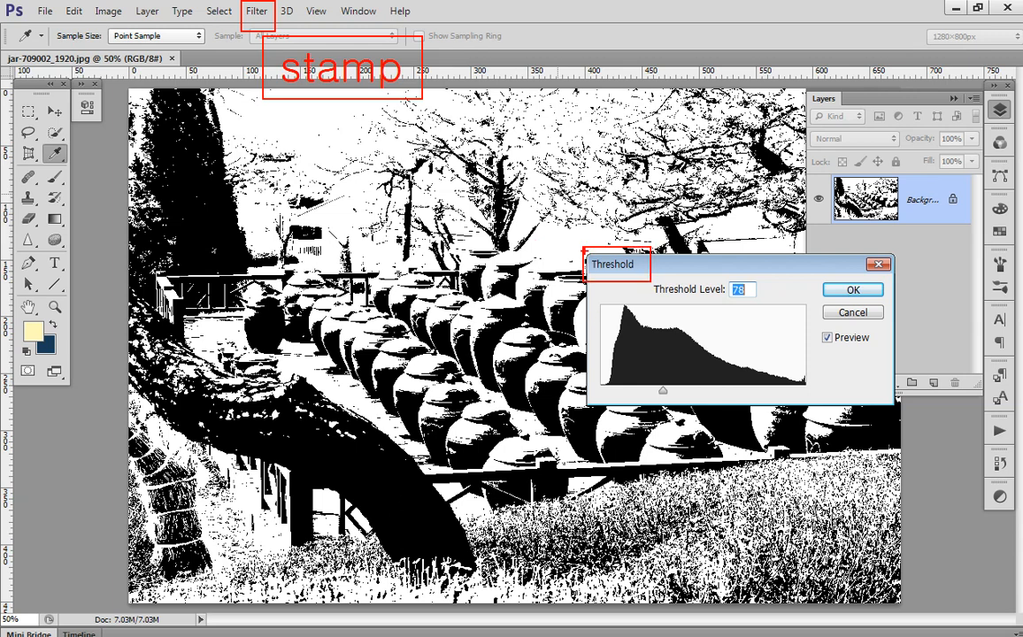
{"action": "left_click_drag", "start_coordinate": [436, 108], "coordinate": [618, 255]}
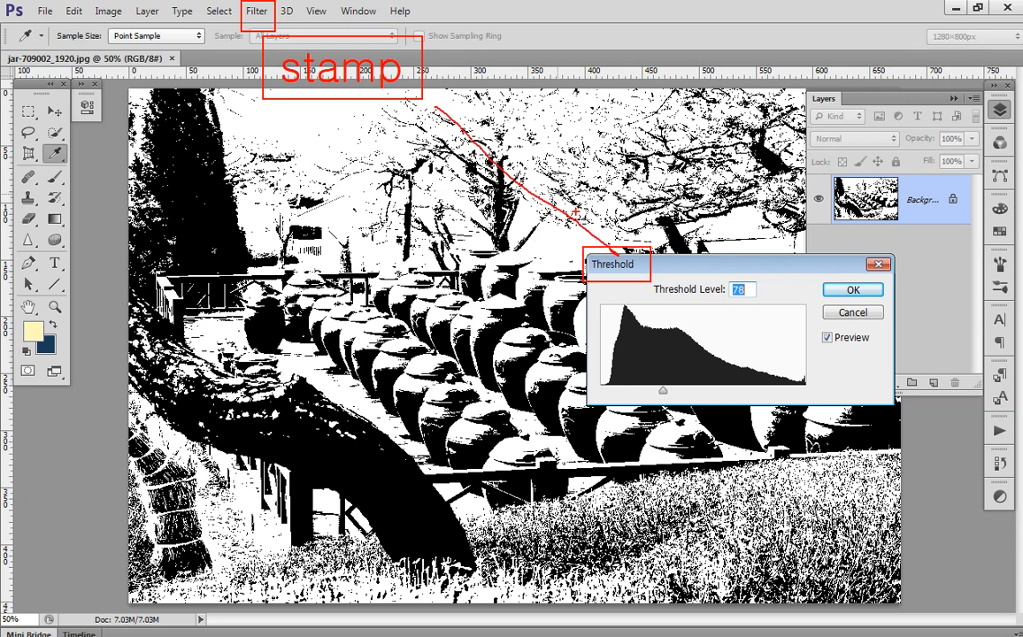
{"action": "mouse_move", "coordinate": [559, 169]}
{"action": "left_mouse_down"}
{"action": "mouse_move", "coordinate": [567, 189]}
{"action": "mouse_move", "coordinate": [586, 163]}
{"action": "mouse_move", "coordinate": [569, 186]}
{"action": "mouse_move", "coordinate": [564, 161]}
{"action": "mouse_move", "coordinate": [605, 183]}
{"action": "mouse_move", "coordinate": [561, 151]}
{"action": "left_mouse_up"}
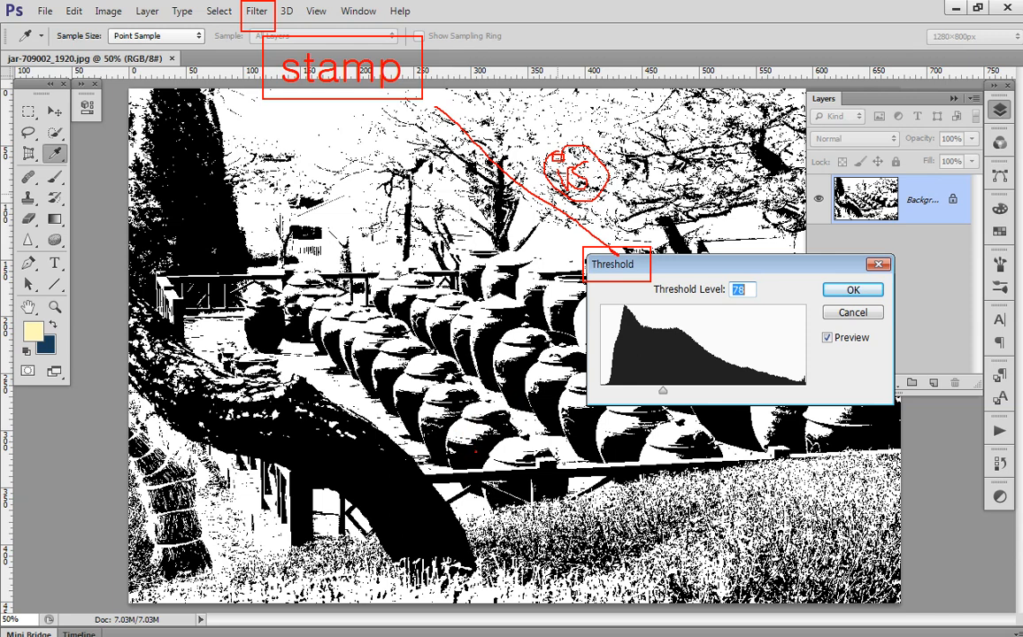
{"action": "mouse_move", "coordinate": [442, 435]}
{"action": "left_mouse_down"}
{"action": "mouse_move", "coordinate": [455, 455]}
{"action": "mouse_move", "coordinate": [478, 428]}
{"action": "mouse_move", "coordinate": [470, 454]}
{"action": "left_mouse_up"}
{"action": "left_click_drag", "start_coordinate": [283, 24], "coordinate": [303, 59]}
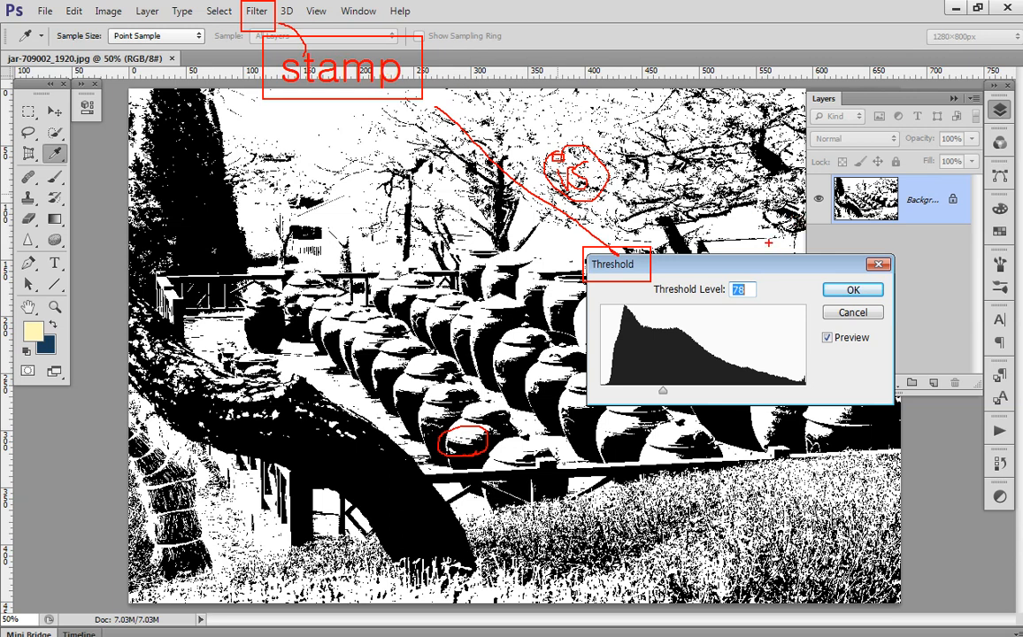
{"action": "mouse_move", "coordinate": [581, 246]}
{"action": "left_mouse_down"}
{"action": "mouse_move", "coordinate": [654, 284]}
{"action": "mouse_move", "coordinate": [647, 278]}
{"action": "left_mouse_up"}
{"action": "key", "text": "Escape"}
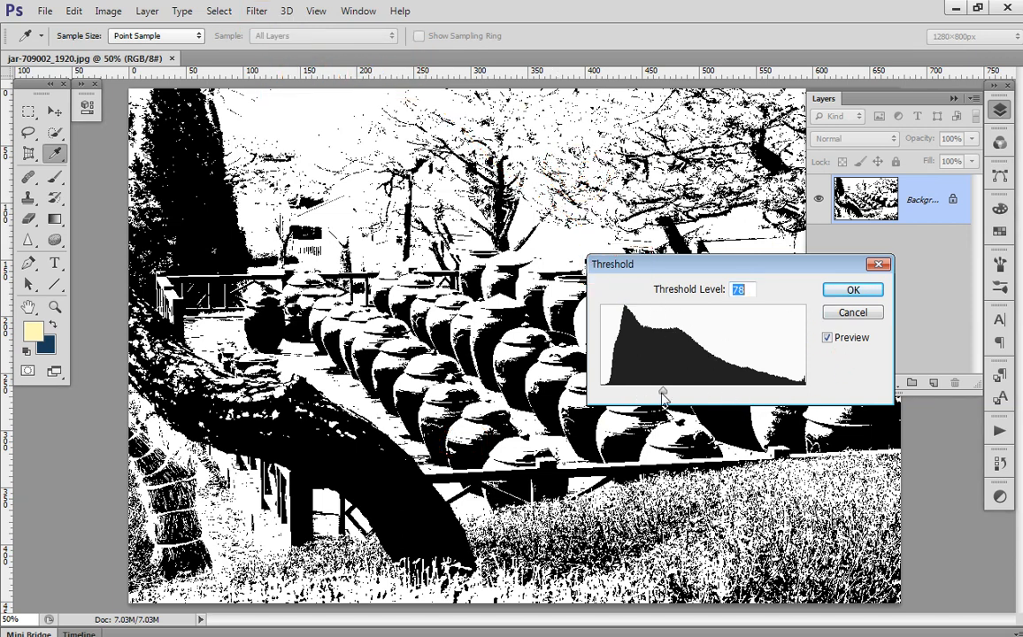
Step: Raise the threshold level of the jar photo to 106
{"action": "left_click_drag", "start_coordinate": [662, 391], "coordinate": [686, 391]}
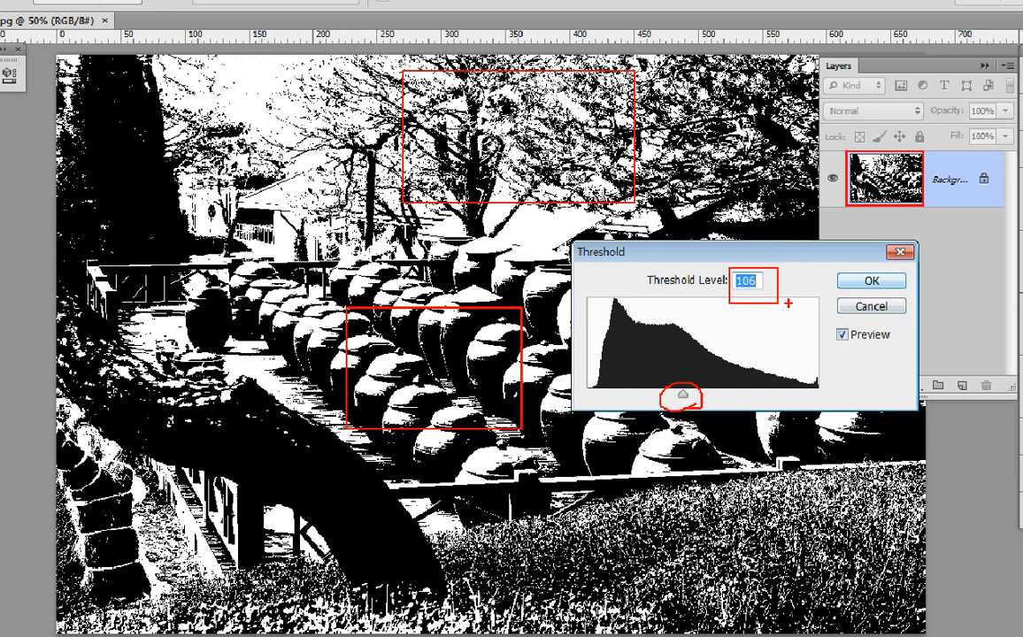
{"action": "mouse_move", "coordinate": [400, 70]}
{"action": "left_mouse_down"}
{"action": "mouse_move", "coordinate": [632, 202]}
{"action": "mouse_move", "coordinate": [676, 213]}
{"action": "left_mouse_up"}
{"action": "key", "text": "b"}
{"action": "left_click_drag", "start_coordinate": [397, 62], "coordinate": [662, 220]}
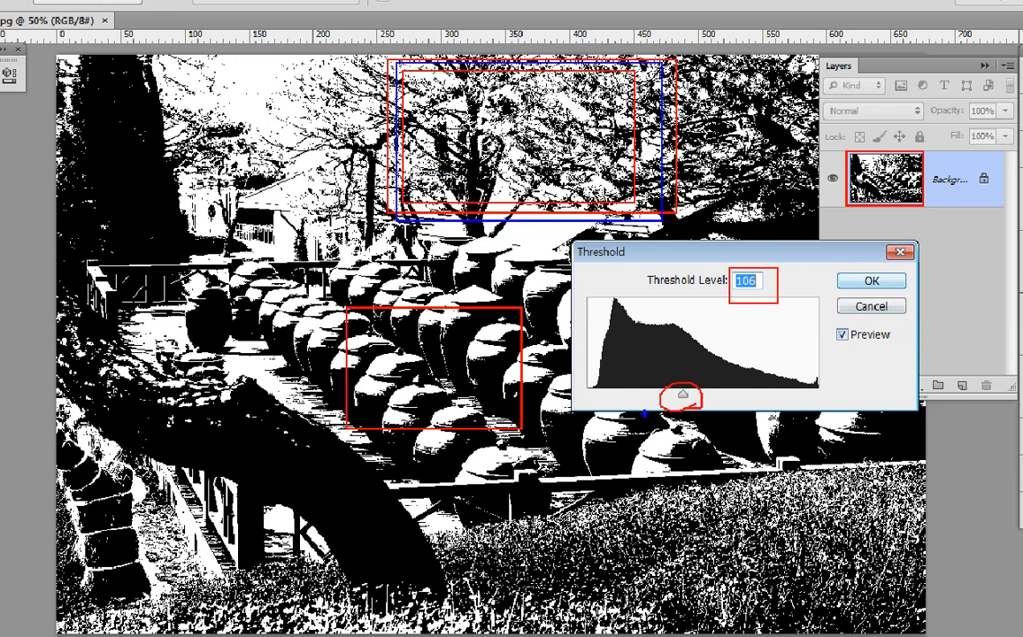
{"action": "left_click_drag", "start_coordinate": [682, 379], "coordinate": [690, 394]}
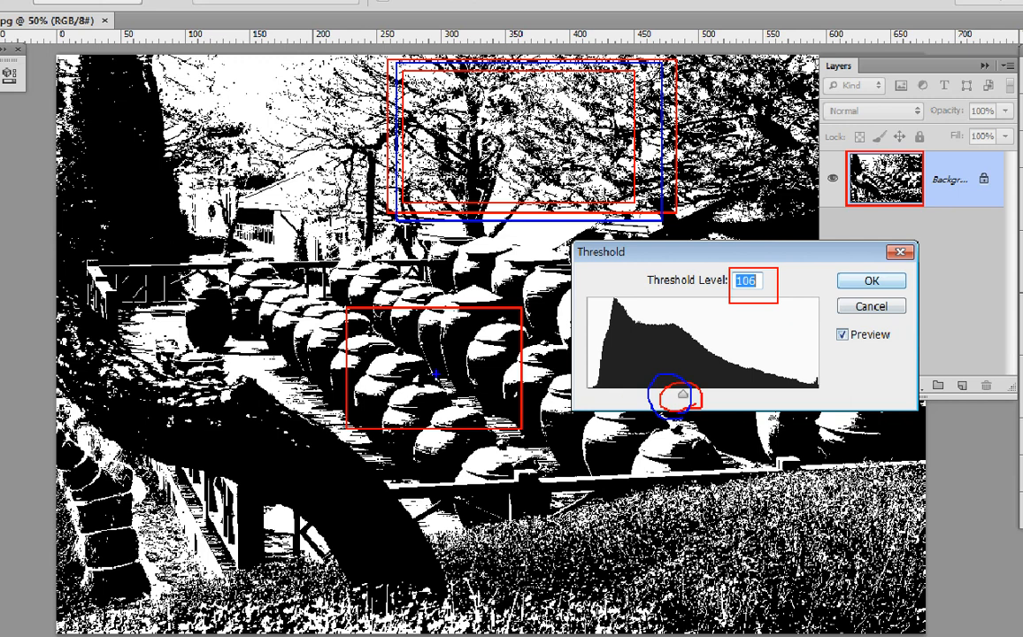
{"action": "left_click_drag", "start_coordinate": [303, 290], "coordinate": [536, 466]}
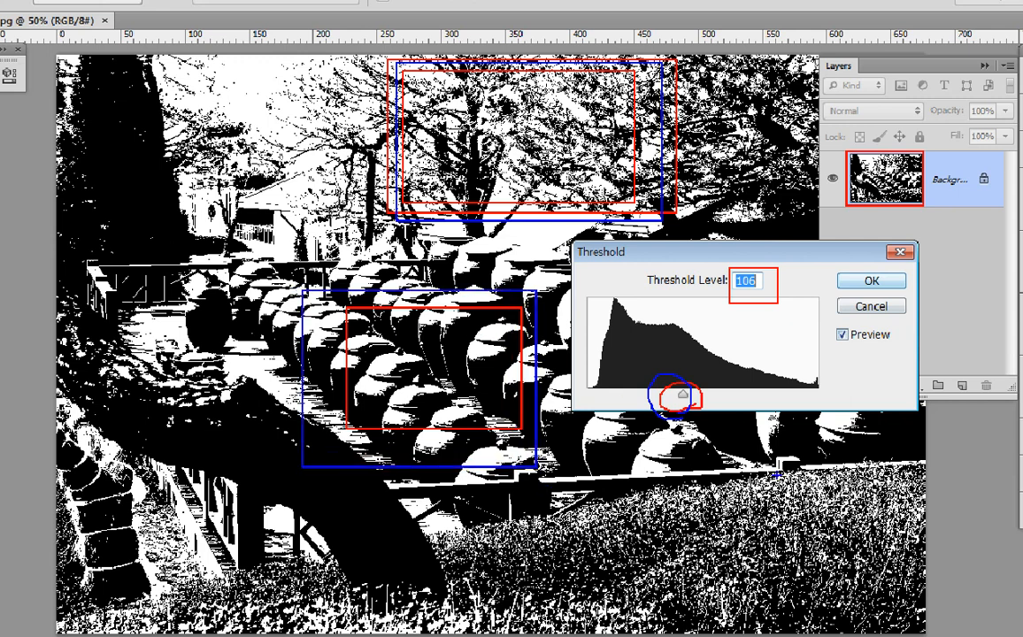
{"action": "mouse_move", "coordinate": [765, 391]}
{"action": "left_mouse_down"}
{"action": "mouse_move", "coordinate": [761, 416]}
{"action": "mouse_move", "coordinate": [776, 418]}
{"action": "mouse_move", "coordinate": [769, 390]}
{"action": "left_mouse_up"}
{"action": "mouse_move", "coordinate": [835, 94]}
{"action": "left_mouse_down"}
{"action": "mouse_move", "coordinate": [920, 141]}
{"action": "mouse_move", "coordinate": [1002, 152]}
{"action": "left_mouse_up"}
{"action": "mouse_move", "coordinate": [836, 132]}
{"action": "left_mouse_down"}
{"action": "mouse_move", "coordinate": [823, 161]}
{"action": "mouse_move", "coordinate": [854, 177]}
{"action": "left_mouse_up"}
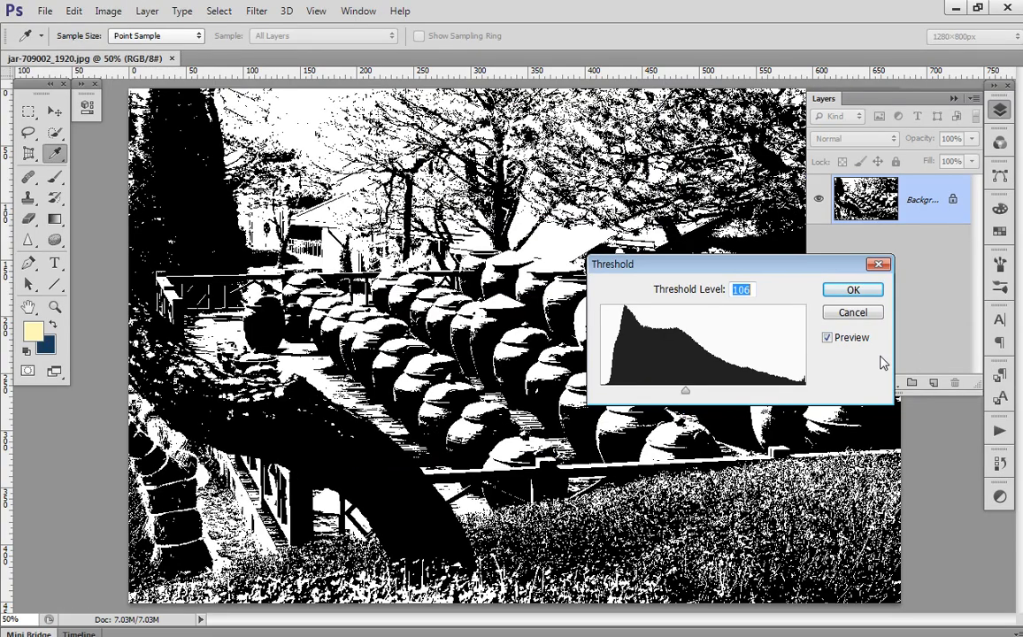
Step: Apply the Threshold adjustment, then select and copy the entire black-and-white image
{"action": "left_click", "coordinate": [852, 290]}
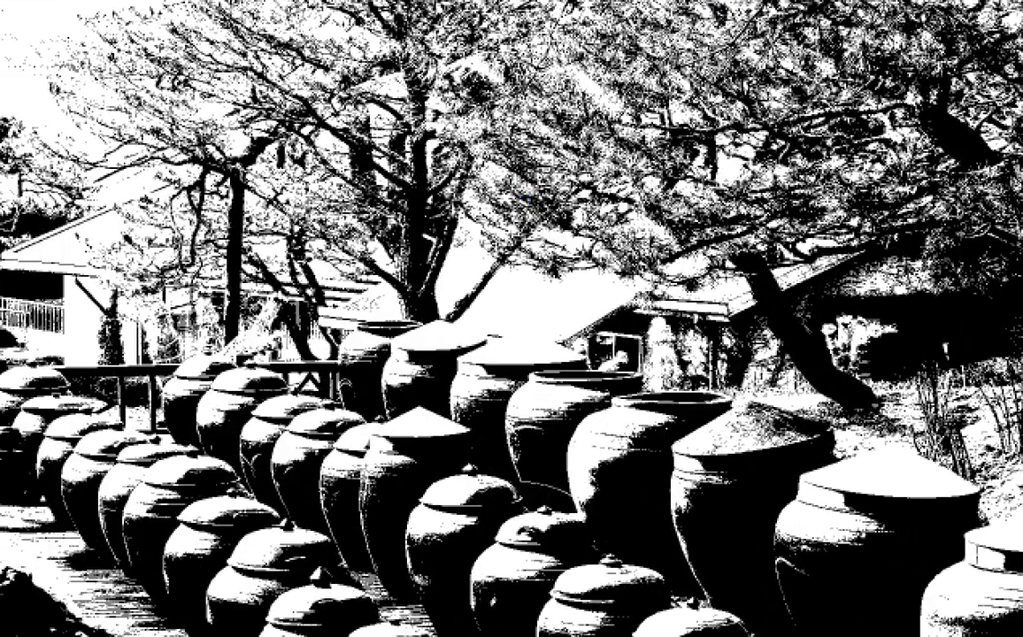
{"action": "left_click_drag", "start_coordinate": [495, 86], "coordinate": [605, 185]}
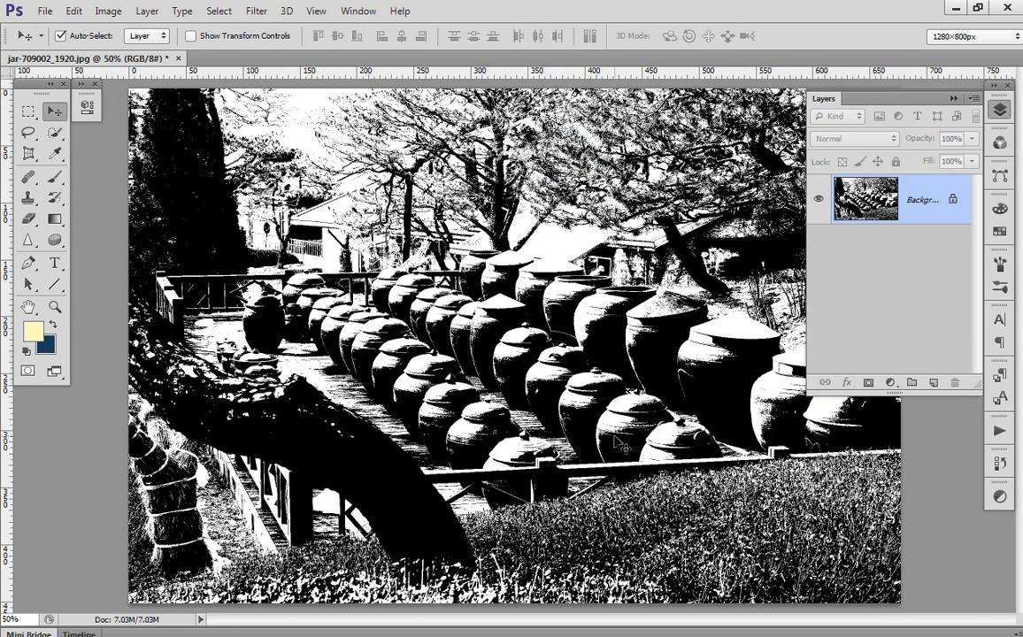
{"action": "key", "text": "ctrl+a"}
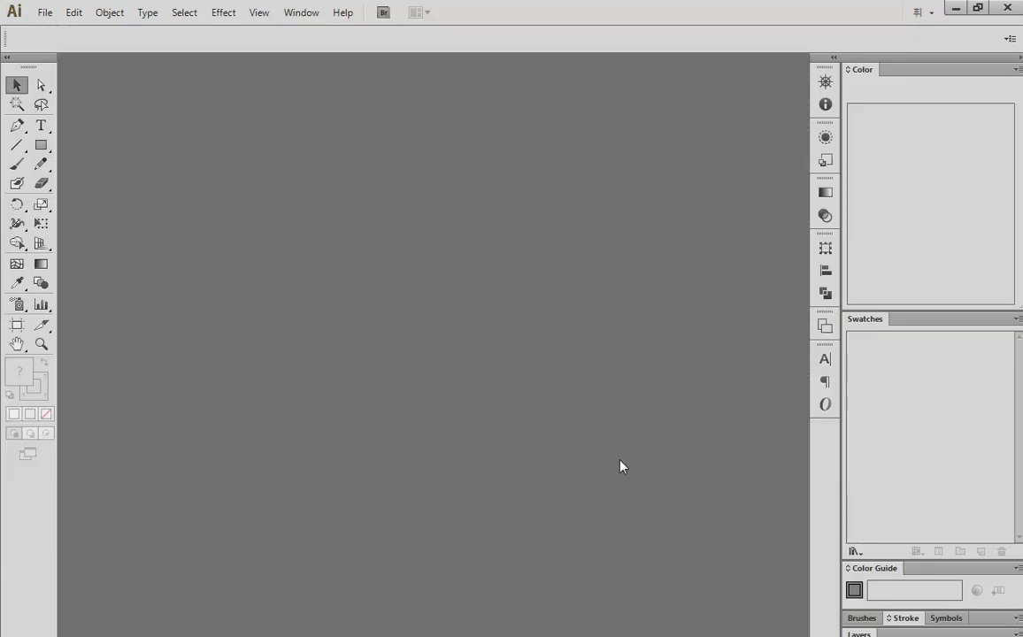
Step: Switch to Illustrator and create a new document with A4 size in portrait orientation
{"action": "left_click", "coordinate": [45, 12]}
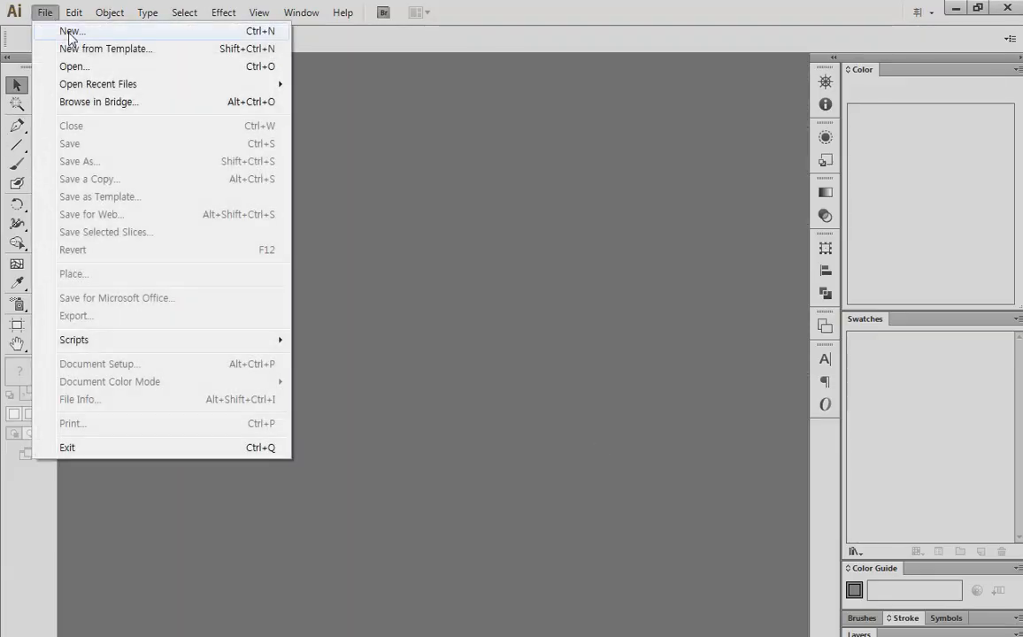
{"action": "left_click", "coordinate": [64, 32]}
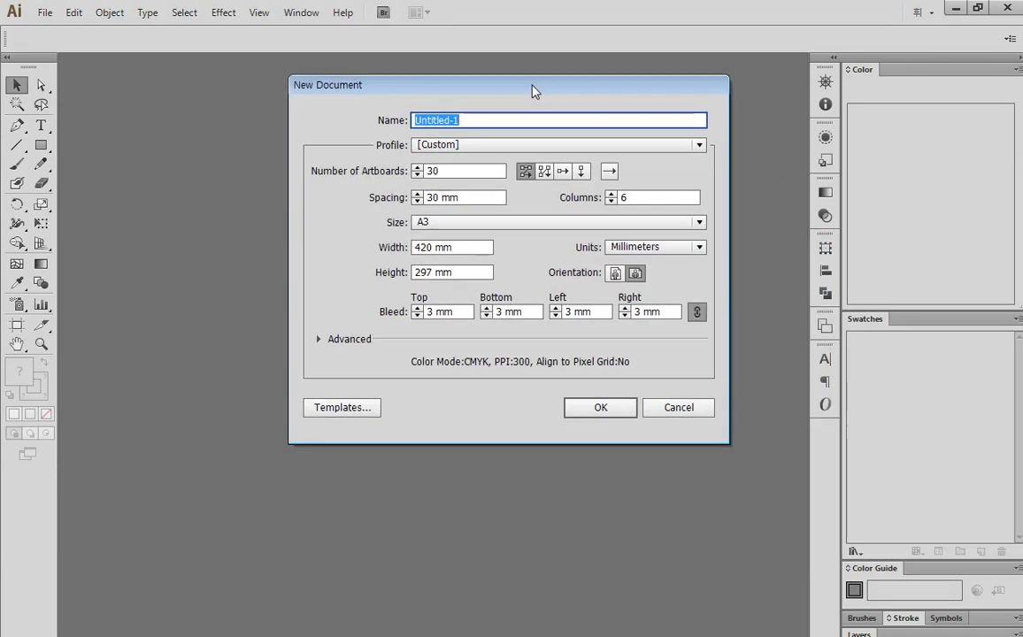
{"action": "left_click", "coordinate": [501, 234]}
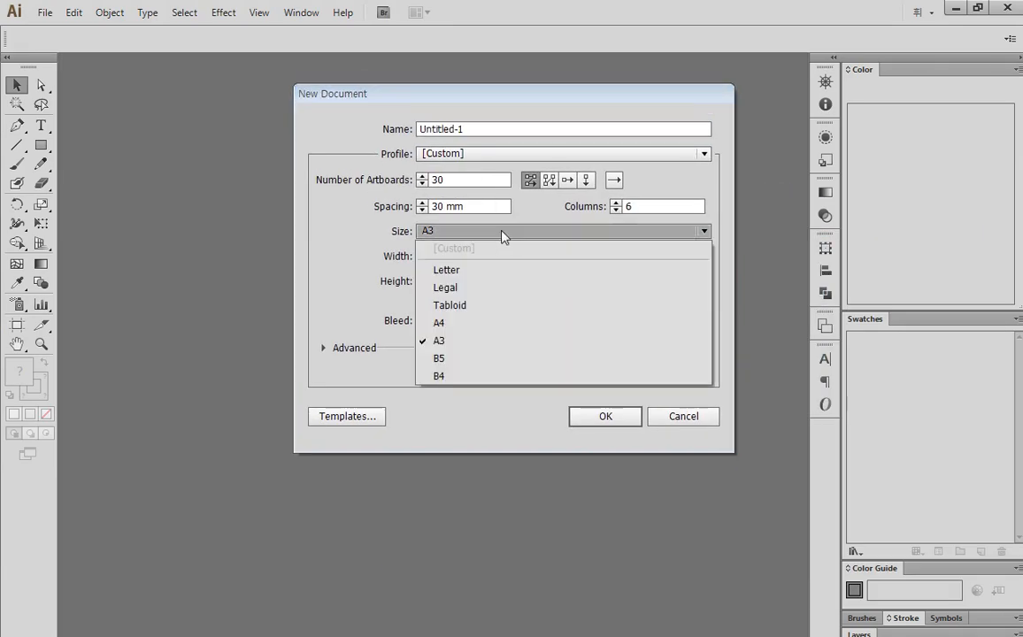
{"action": "left_click", "coordinate": [442, 322]}
{"action": "left_click", "coordinate": [620, 283]}
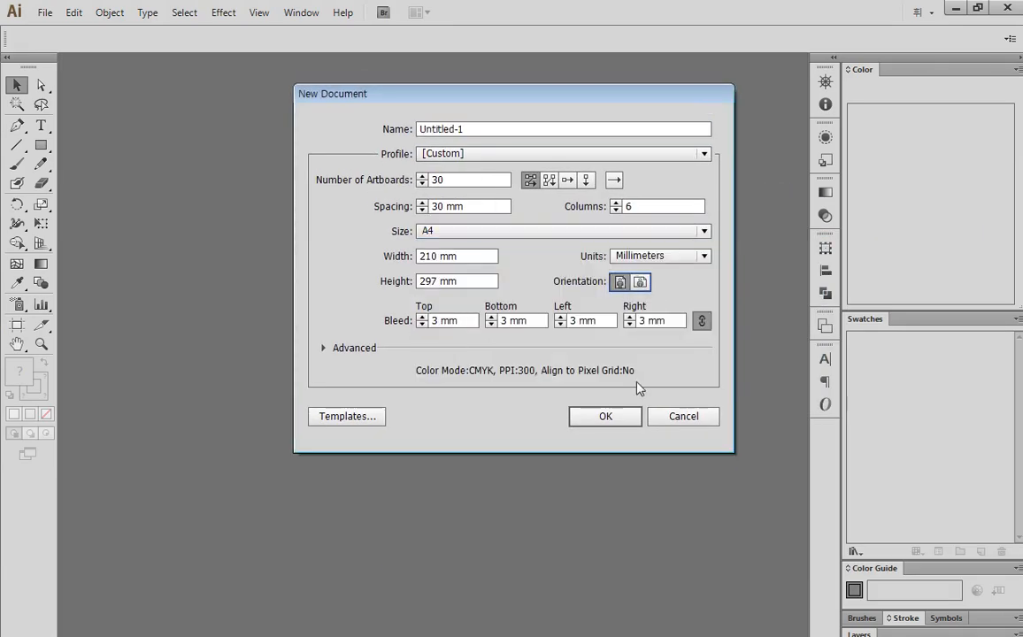
{"action": "left_click", "coordinate": [605, 416]}
{"action": "key", "text": "ctrl+v"}
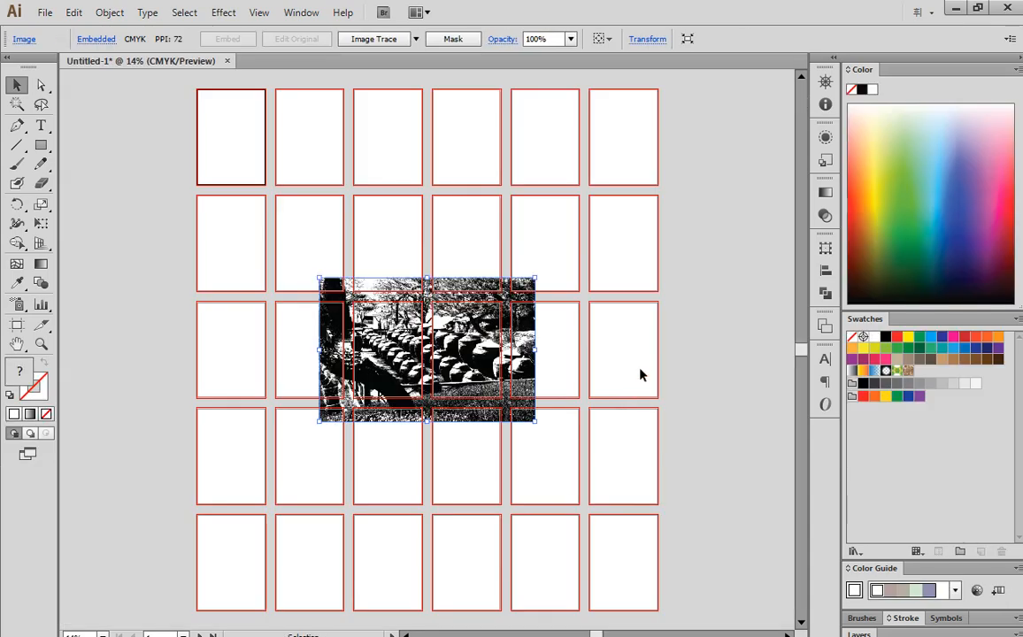
{"action": "left_click_drag", "start_coordinate": [440, 355], "coordinate": [300, 167]}
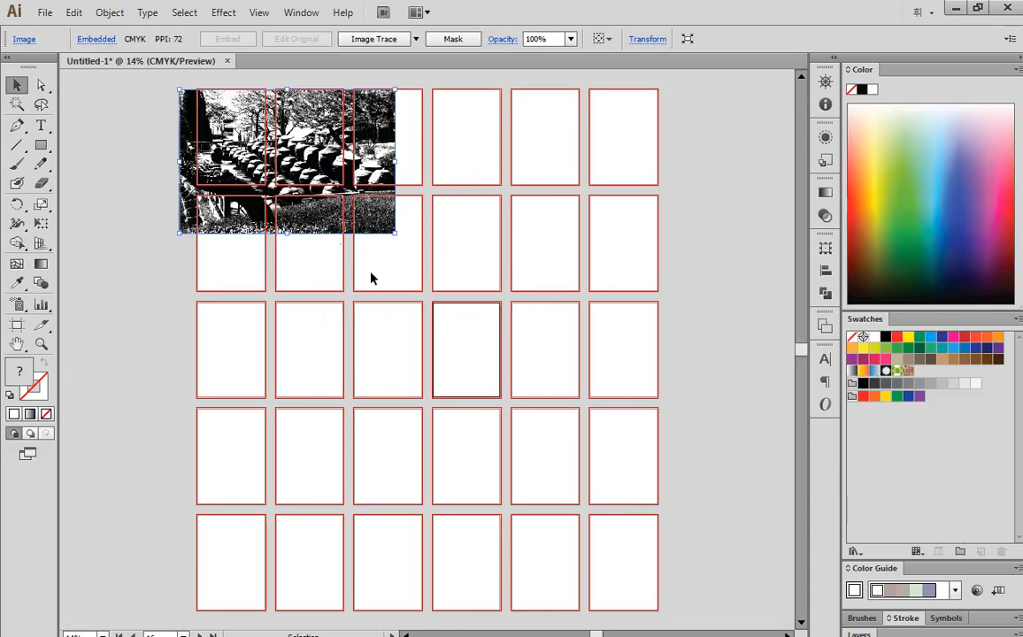
{"action": "key", "text": "ctrl+w"}
{"action": "left_click", "coordinate": [605, 351]}
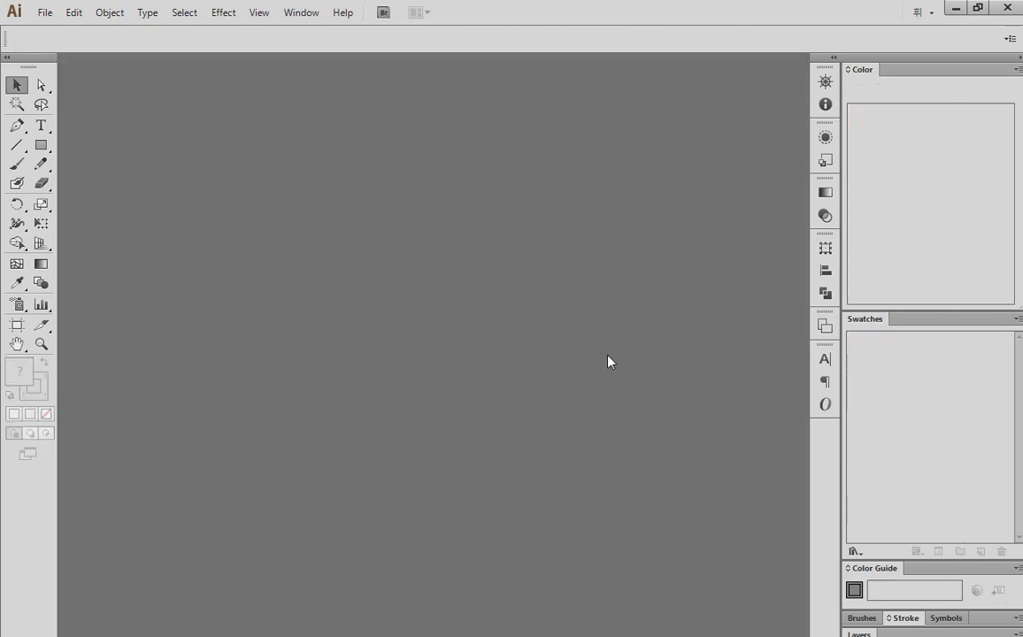
Step: Create a new A4 portrait document with 1 artboard and paste the copied jar image into it
{"action": "key", "text": "ctrl+n"}
{"action": "key", "text": "Tab"}
{"action": "key", "text": "Tab"}
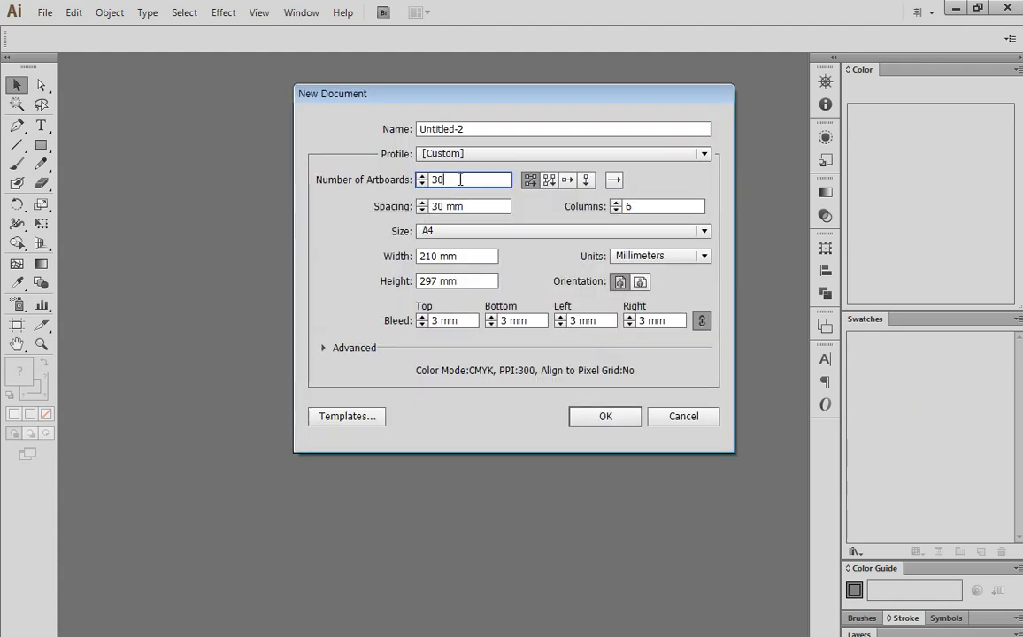
{"action": "type", "text": "1"}
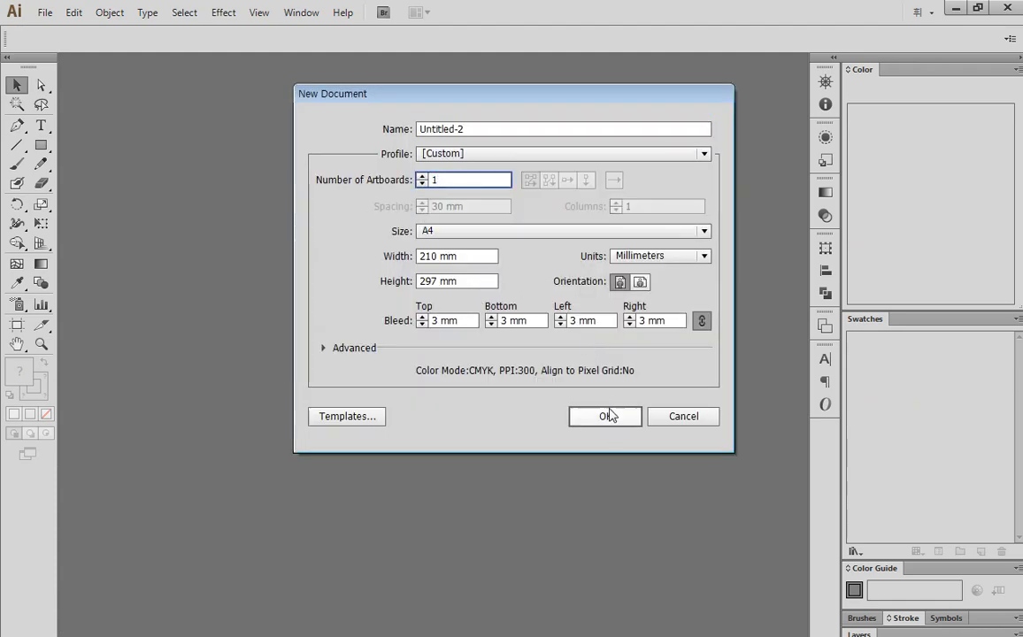
{"action": "left_click", "coordinate": [605, 414]}
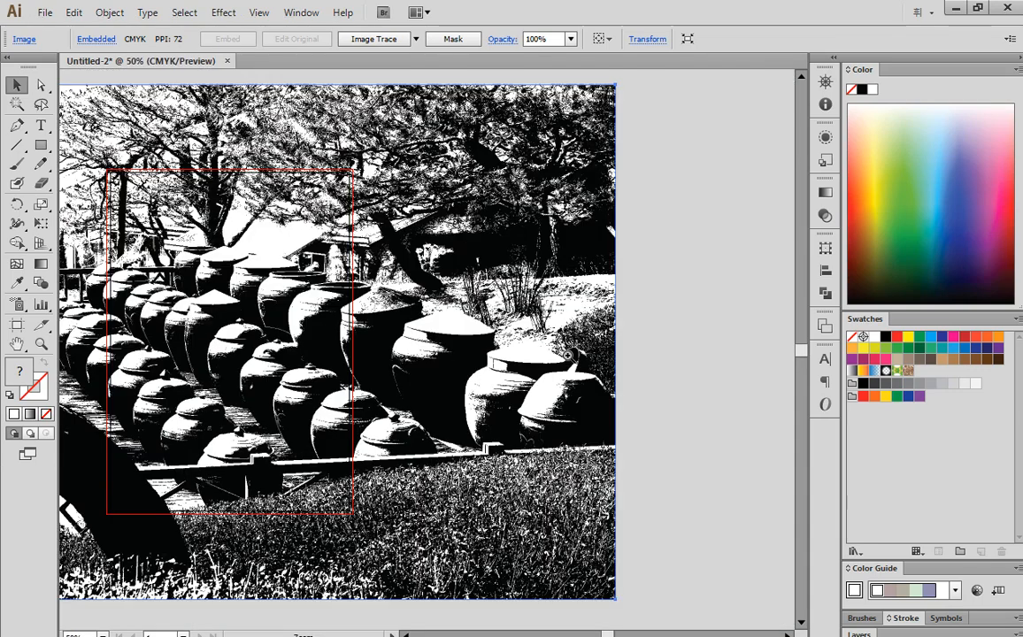
Step: Scale the pasted jar image down to fit within the artboard's width, place it near the page's upper edge and keep it selected
{"action": "left_click", "coordinate": [523, 327], "text": "ctrl+alt"}
{"action": "left_click_drag", "start_coordinate": [487, 359], "coordinate": [282, 357]}
{"action": "left_click_drag", "start_coordinate": [341, 401], "coordinate": [479, 440]}
{"action": "left_click_drag", "start_coordinate": [255, 264], "coordinate": [497, 506]}
{"action": "left_click_drag", "start_coordinate": [456, 411], "coordinate": [448, 247]}
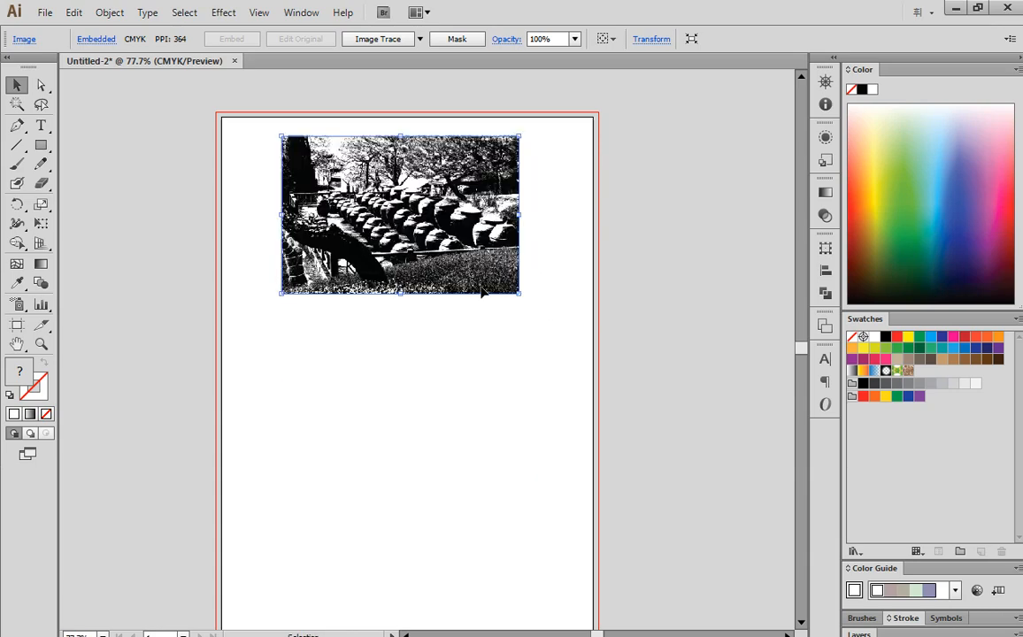
{"action": "left_click_drag", "start_coordinate": [397, 347], "coordinate": [430, 342]}
{"action": "left_click", "coordinate": [454, 340], "text": "ctrl"}
{"action": "left_click_drag", "start_coordinate": [559, 351], "coordinate": [644, 384]}
{"action": "left_click", "coordinate": [614, 407]}
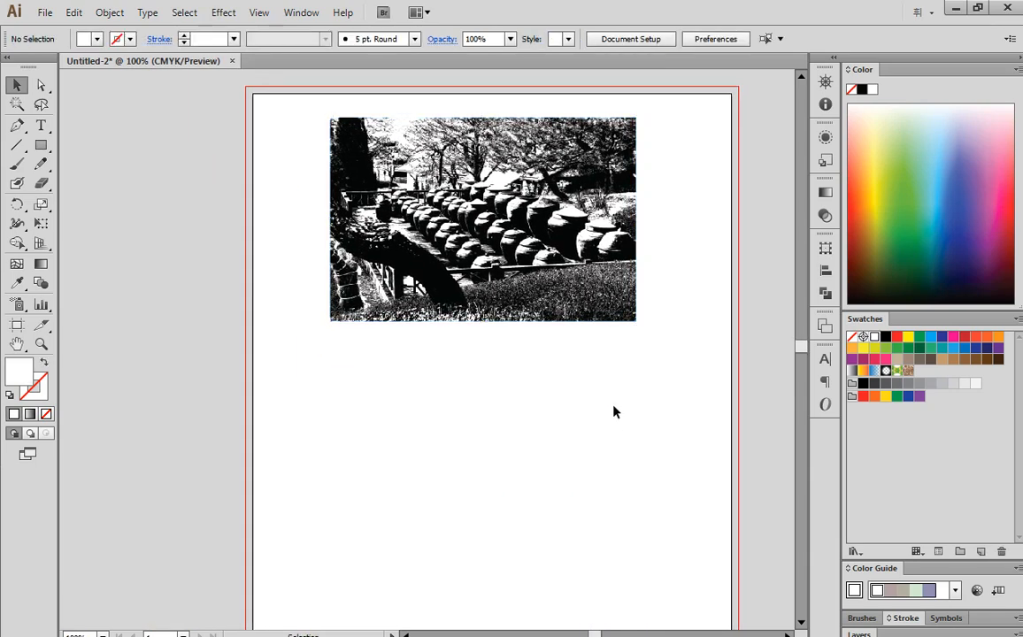
{"action": "left_click", "coordinate": [594, 267]}
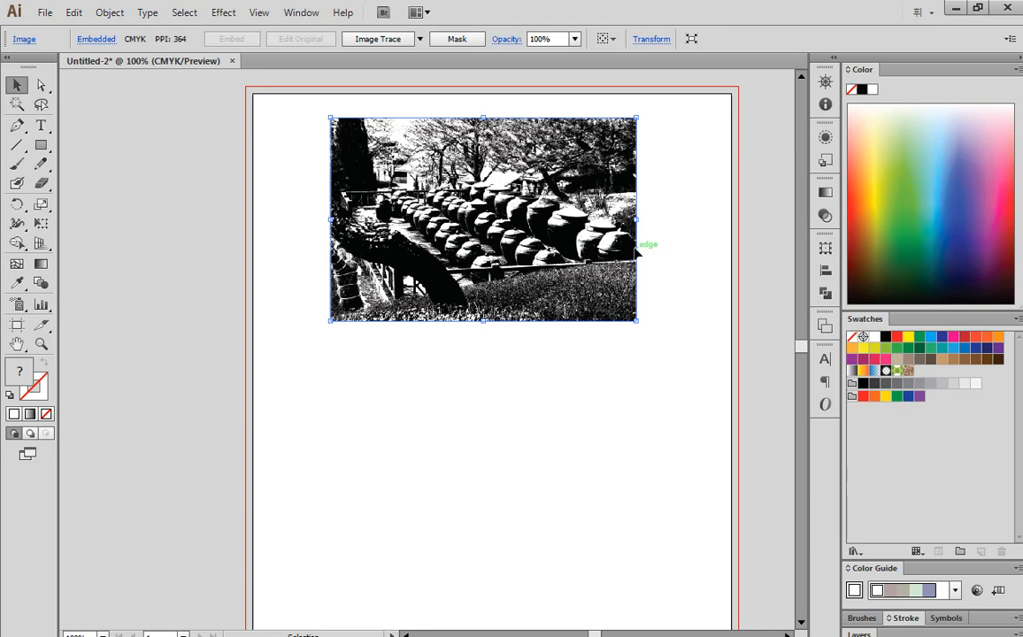
{"action": "key", "text": "ctrl+1"}
{"action": "scroll", "coordinate": [637, 253], "scroll_direction": "down", "scroll_amount": 3}
{"action": "left_click", "coordinate": [92, 100]}
{"action": "mouse_move", "coordinate": [8, 4]}
{"action": "left_mouse_down"}
{"action": "mouse_move", "coordinate": [69, 49]}
{"action": "mouse_move", "coordinate": [153, 169]}
{"action": "left_mouse_up"}
{"action": "type", "text": "t"}
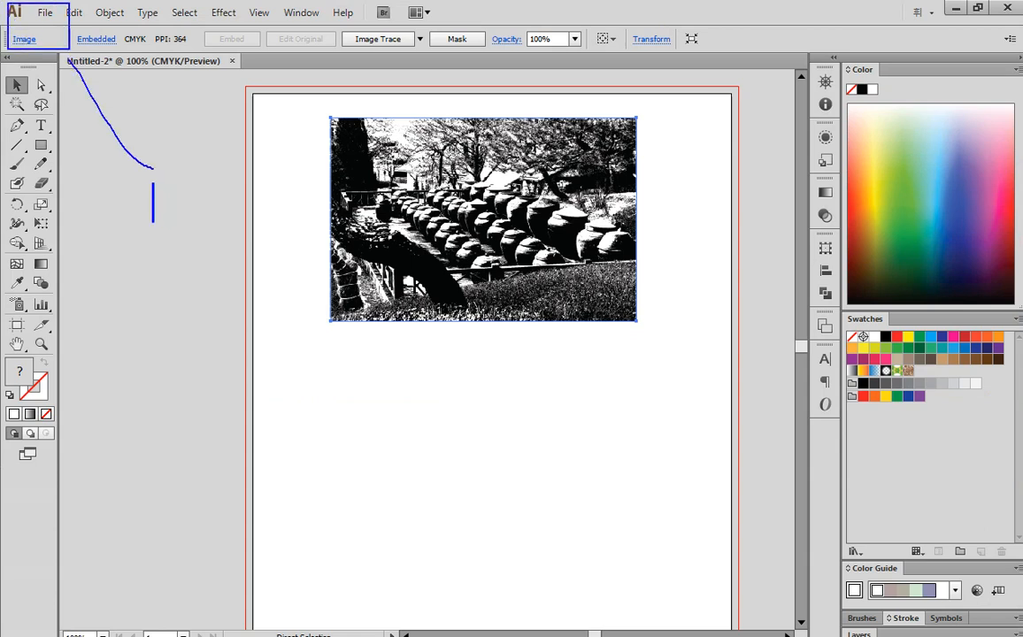
{"action": "type", "text": "vecto"}
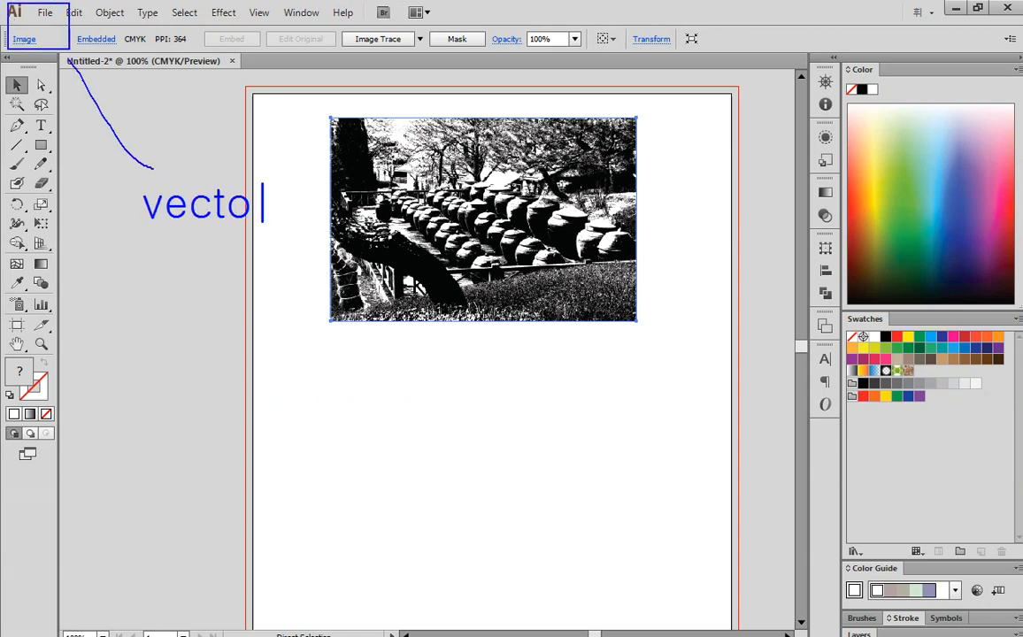
{"action": "type", "text": "r"}
{"action": "key", "text": "Escape"}
{"action": "left_click_drag", "start_coordinate": [572, 300], "coordinate": [584, 399]}
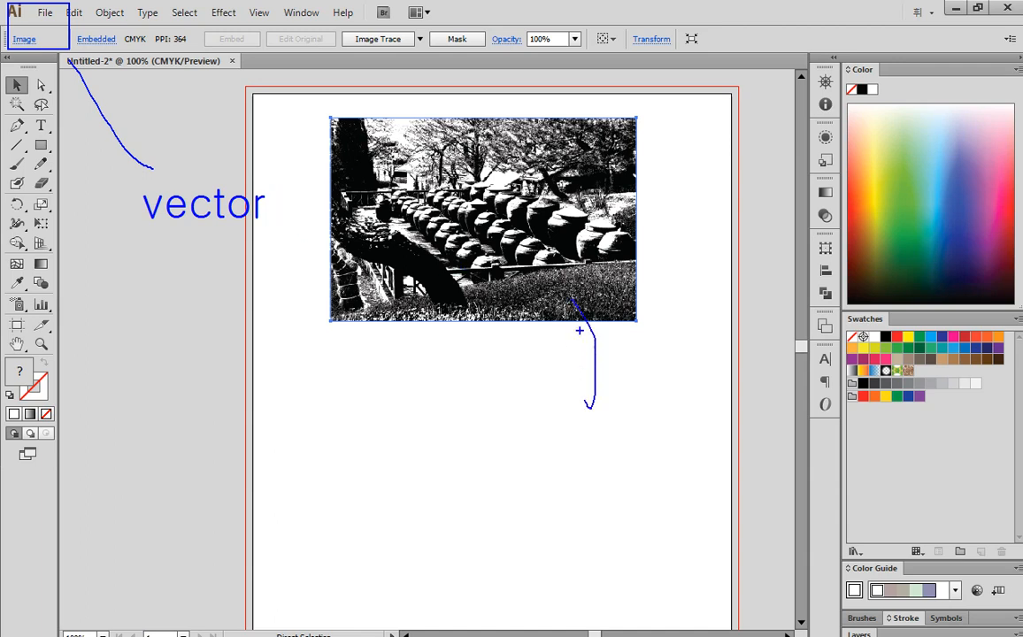
{"action": "mouse_move", "coordinate": [569, 335]}
{"action": "left_mouse_down"}
{"action": "mouse_move", "coordinate": [572, 305]}
{"action": "mouse_move", "coordinate": [605, 325]}
{"action": "mouse_move", "coordinate": [556, 331]}
{"action": "left_mouse_up"}
{"action": "type", "text": "ttrace"}
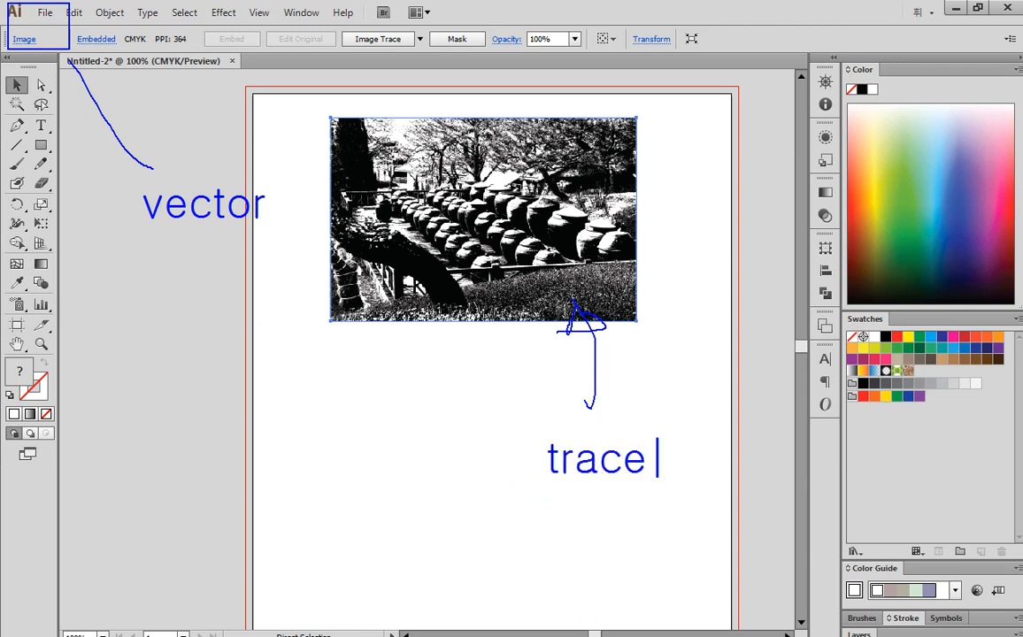
{"action": "key", "text": "Return"}
{"action": "type", "text": "raster"}
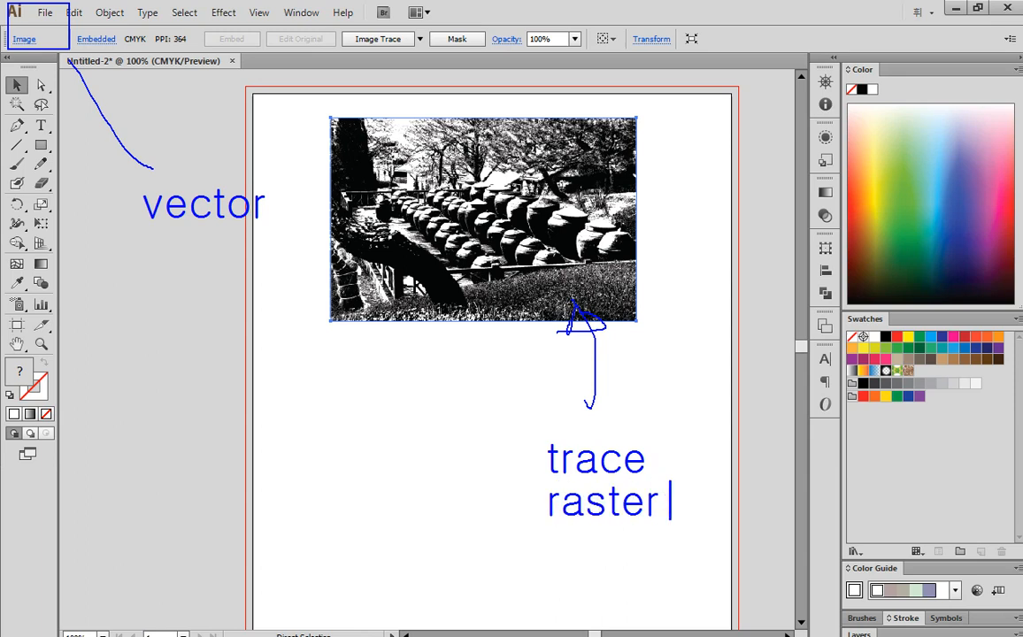
{"action": "key", "text": "Escape"}
{"action": "left_click_drag", "start_coordinate": [135, 182], "coordinate": [280, 231]}
{"action": "mouse_move", "coordinate": [530, 482]}
{"action": "left_mouse_down"}
{"action": "mouse_move", "coordinate": [613, 497]}
{"action": "mouse_move", "coordinate": [680, 530]}
{"action": "left_mouse_up"}
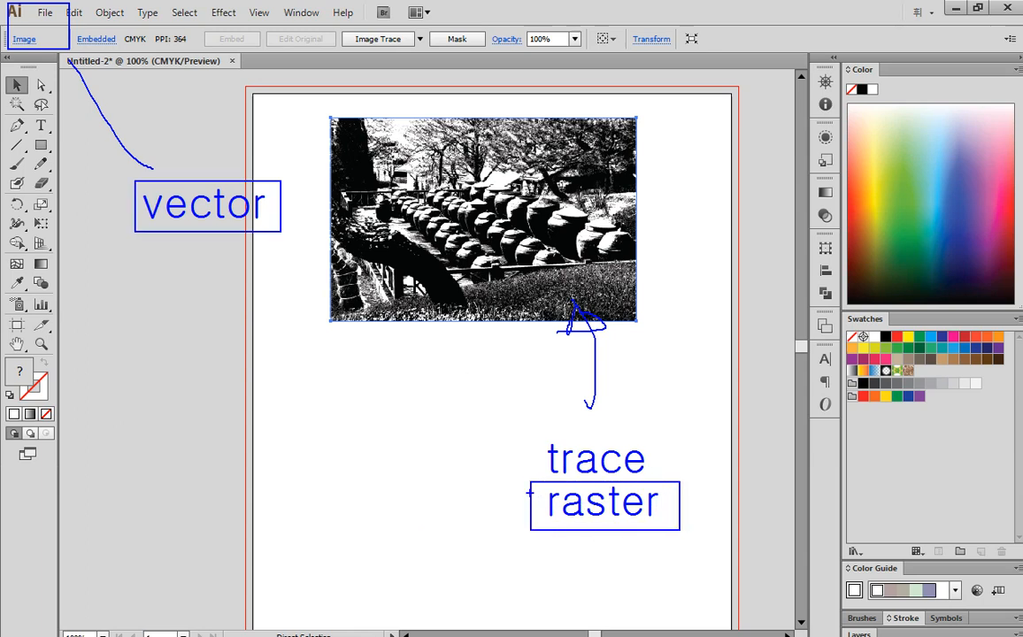
{"action": "mouse_move", "coordinate": [529, 490]}
{"action": "left_mouse_down"}
{"action": "mouse_move", "coordinate": [286, 286]}
{"action": "mouse_move", "coordinate": [264, 238]}
{"action": "mouse_move", "coordinate": [289, 252]}
{"action": "left_mouse_up"}
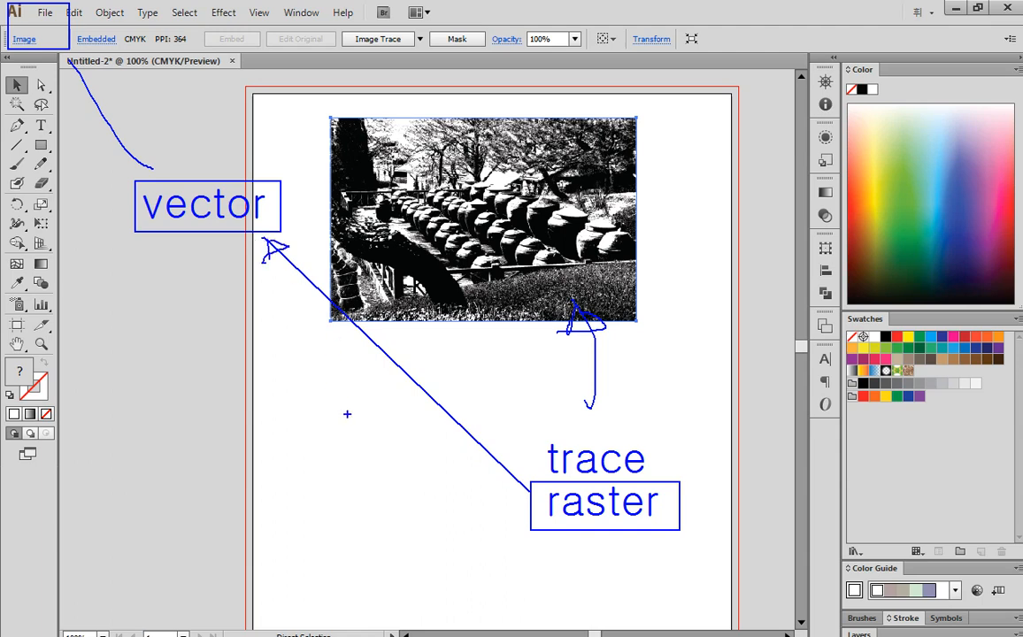
{"action": "key", "text": "r"}
{"action": "left_click_drag", "start_coordinate": [532, 433], "coordinate": [668, 477]}
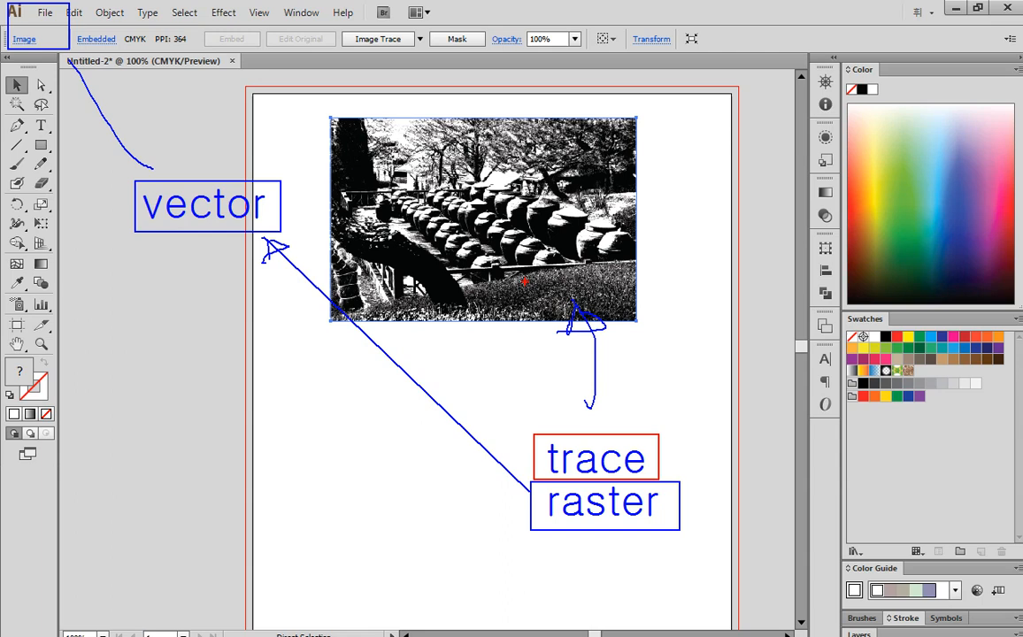
{"action": "key", "text": "Escape"}
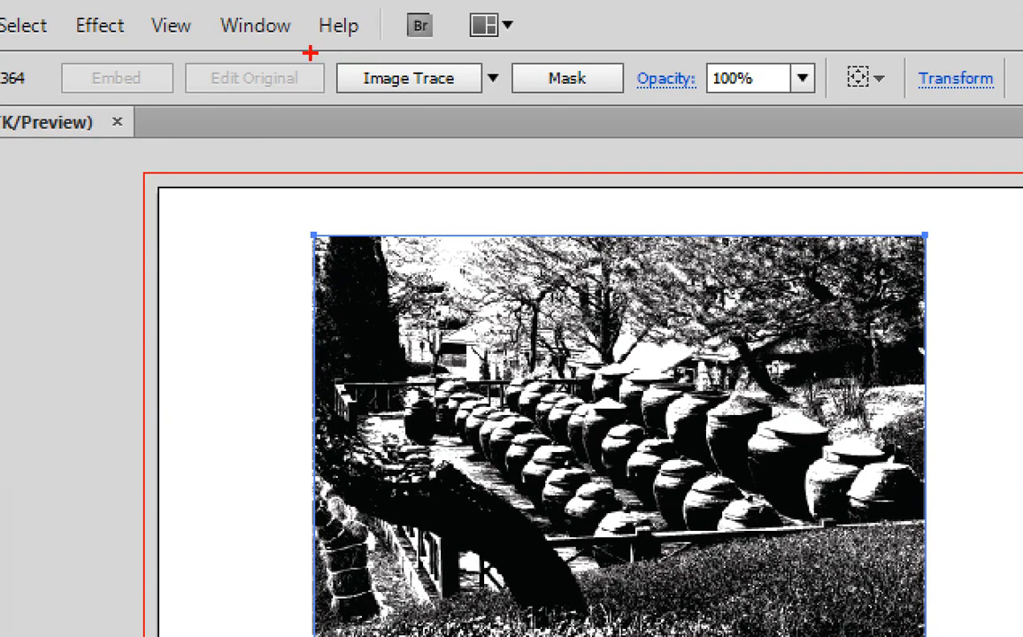
{"action": "mouse_move", "coordinate": [318, 46]}
{"action": "left_mouse_down"}
{"action": "mouse_move", "coordinate": [463, 105]}
{"action": "mouse_move", "coordinate": [515, 112]}
{"action": "left_mouse_up"}
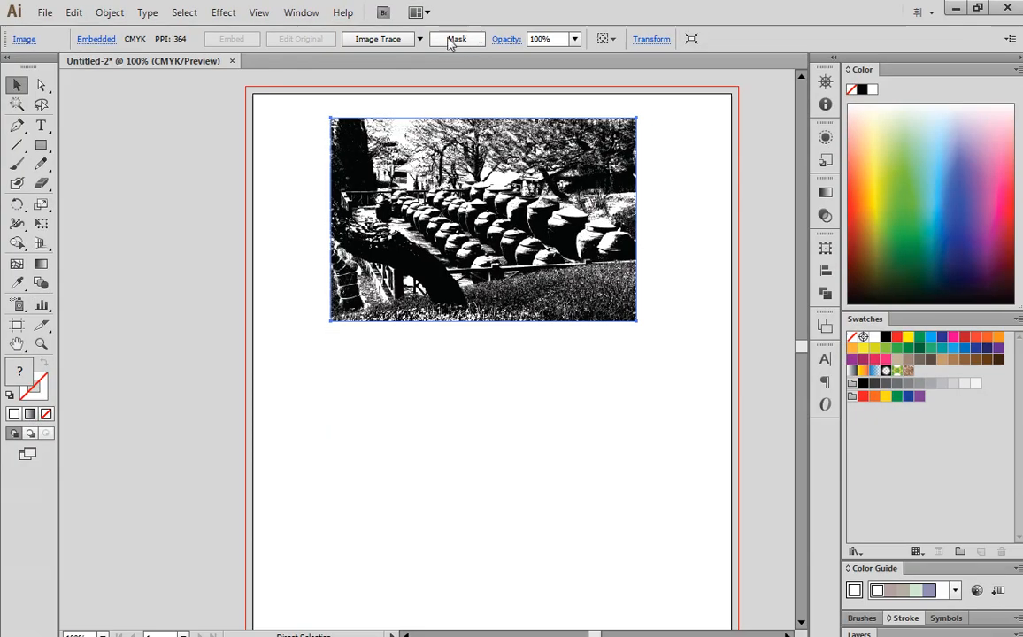
Step: Trace the black-and-white jar image with the Black and White Logo preset
{"action": "left_click", "coordinate": [493, 78]}
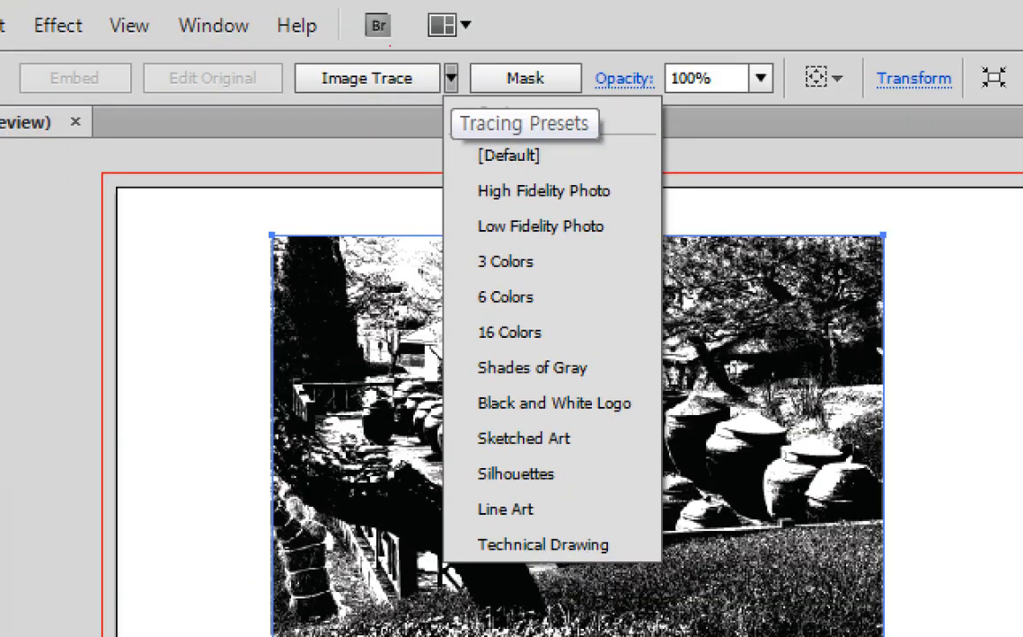
{"action": "left_click_drag", "start_coordinate": [467, 371], "coordinate": [667, 422]}
{"action": "key", "text": "Escape"}
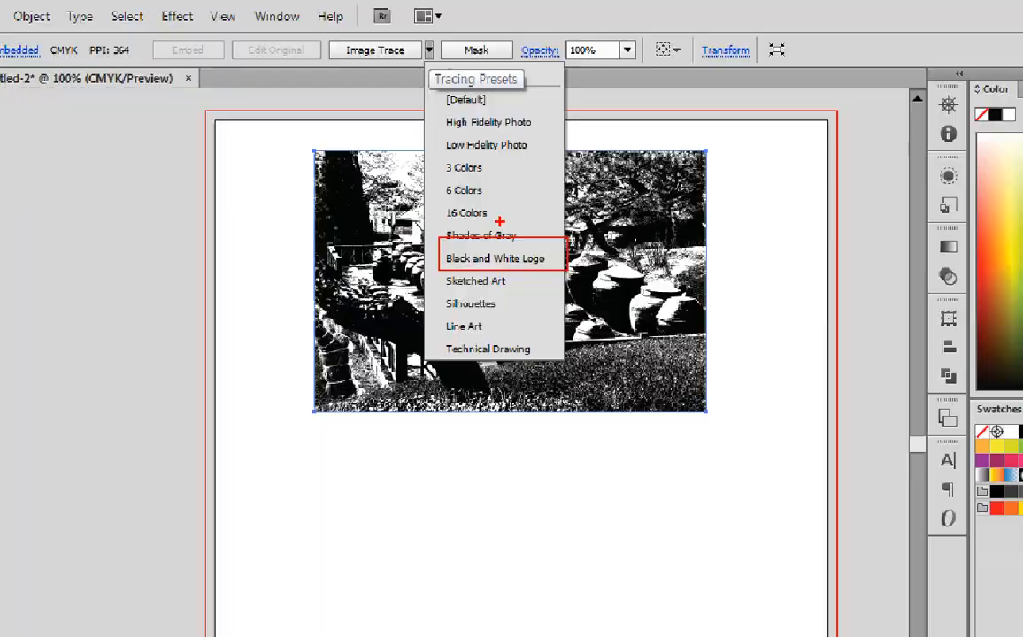
{"action": "left_click", "coordinate": [419, 41]}
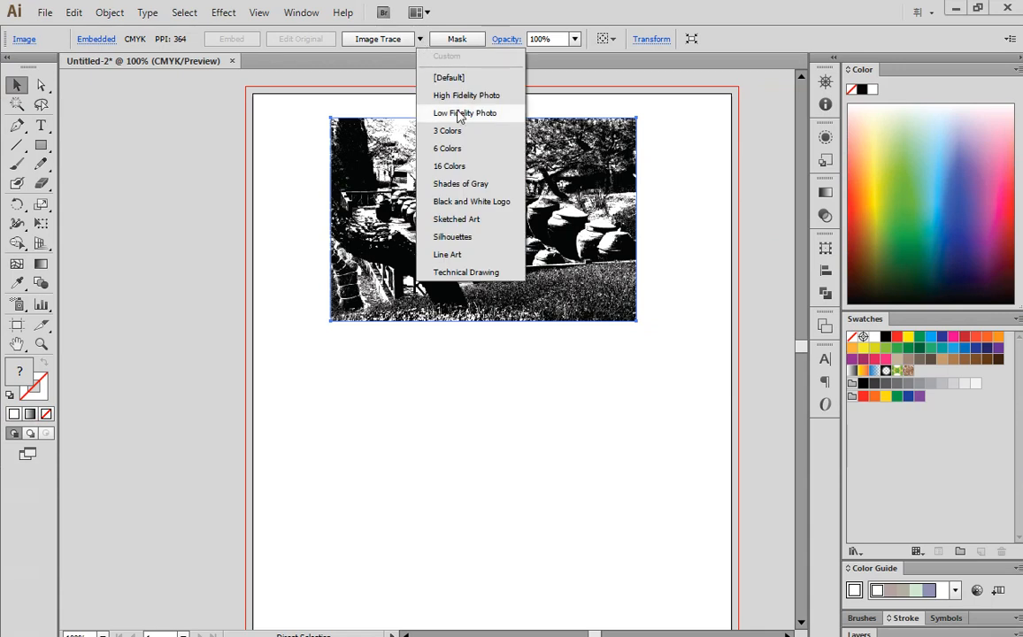
{"action": "left_click", "coordinate": [468, 202]}
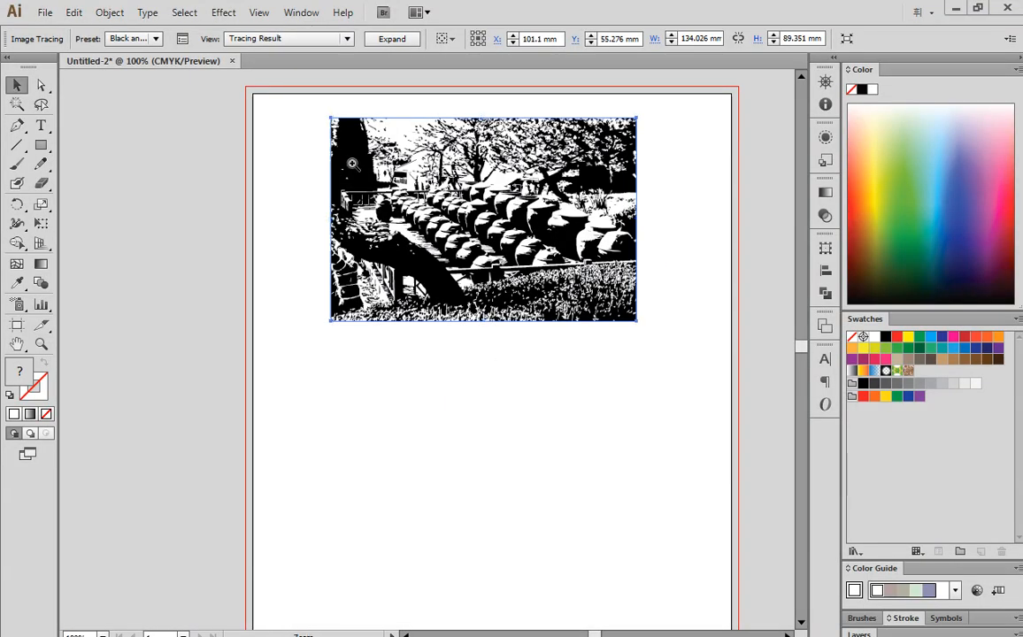
{"action": "key", "text": "ctrl+space"}
{"action": "mouse_move", "coordinate": [305, 112]}
{"action": "left_mouse_down"}
{"action": "mouse_move", "coordinate": [442, 210]}
{"action": "mouse_move", "coordinate": [697, 341]}
{"action": "left_mouse_up"}
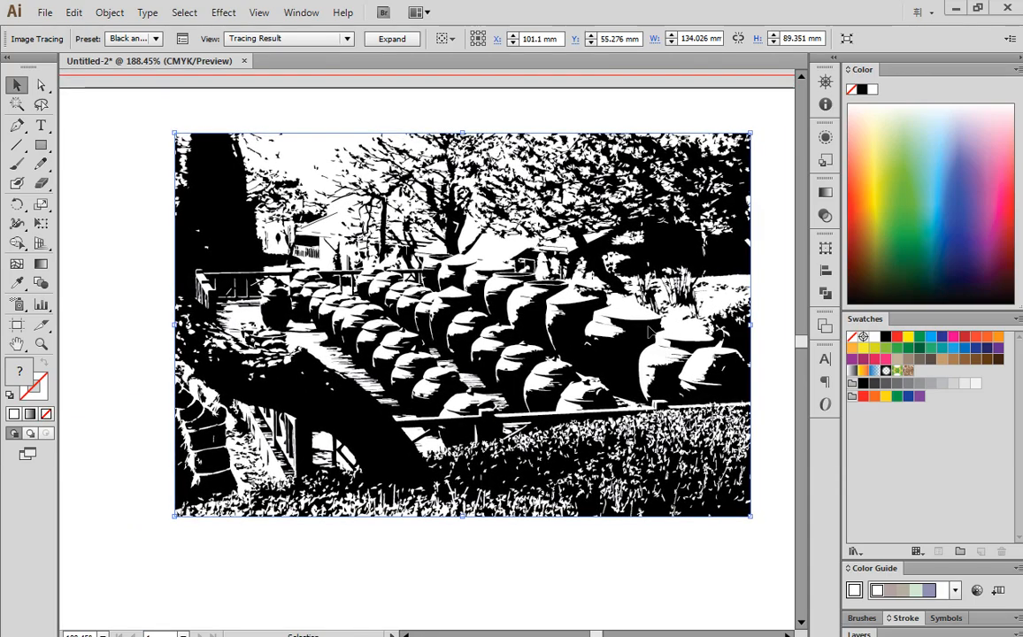
{"action": "key", "text": "ctrl+2"}
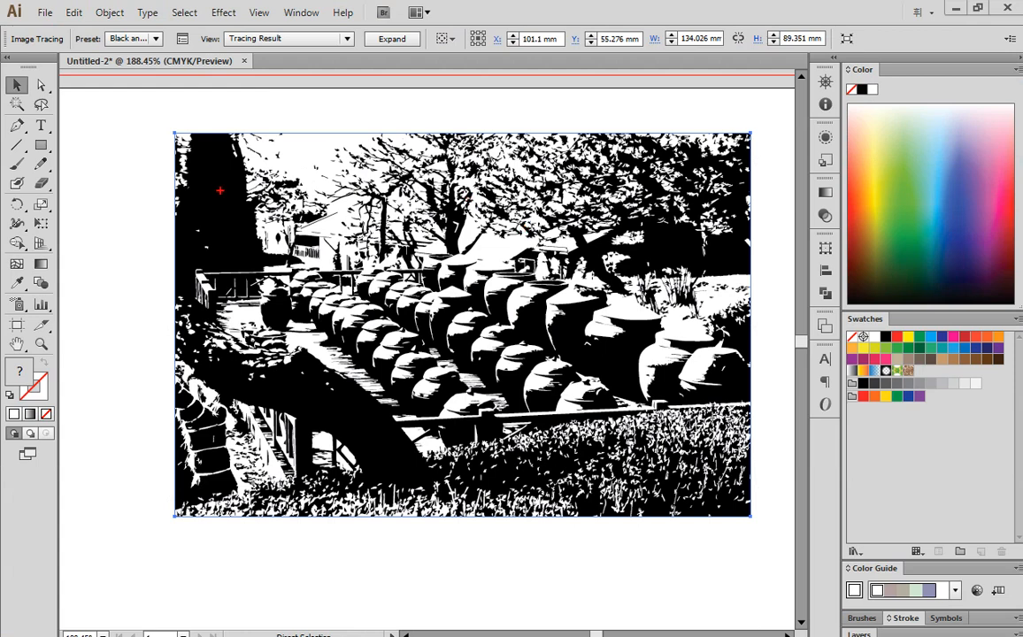
{"action": "mouse_move", "coordinate": [5, 116]}
{"action": "left_mouse_down"}
{"action": "mouse_move", "coordinate": [31, 140]}
{"action": "mouse_move", "coordinate": [64, 124]}
{"action": "mouse_move", "coordinate": [210, 142]}
{"action": "mouse_move", "coordinate": [247, 164]}
{"action": "left_mouse_up"}
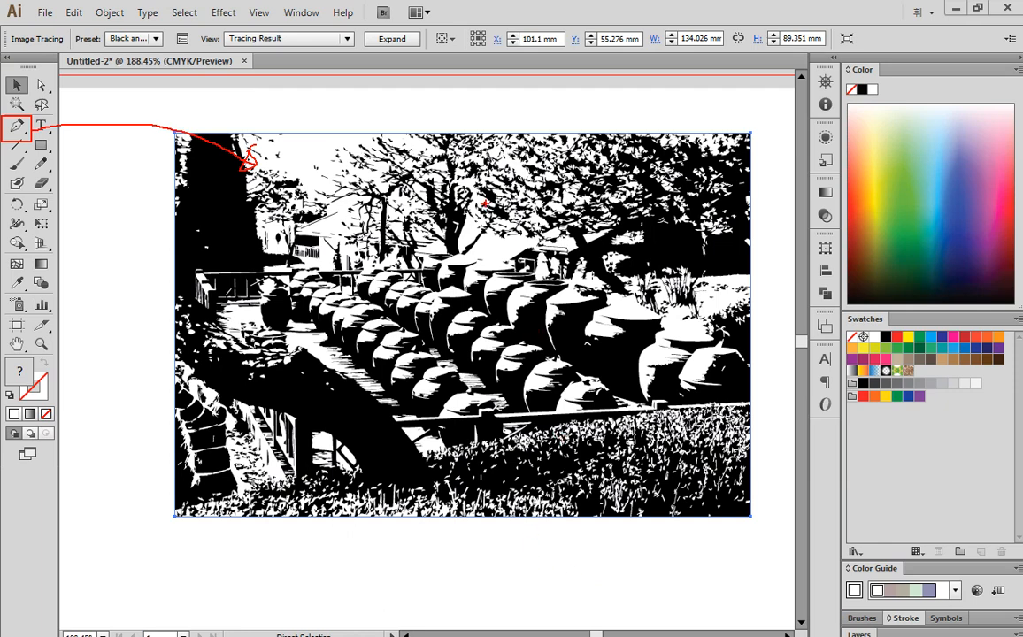
{"action": "left_click_drag", "start_coordinate": [359, 27], "coordinate": [430, 53]}
{"action": "key", "text": "Escape"}
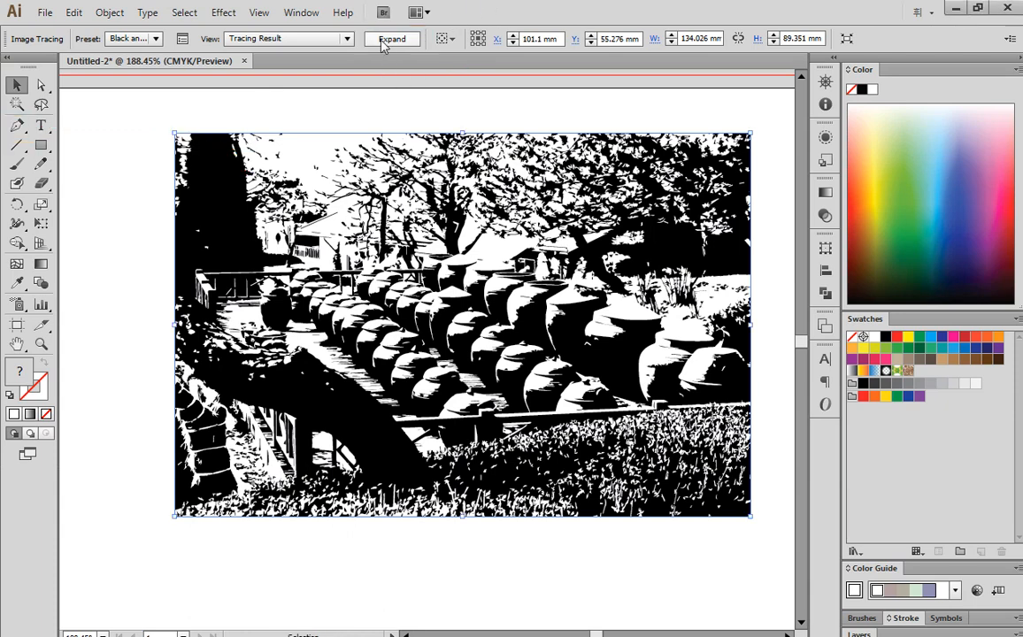
Step: Expand the traced jar image into vector paths, ungroup them and clear the selection
{"action": "left_click", "coordinate": [389, 40]}
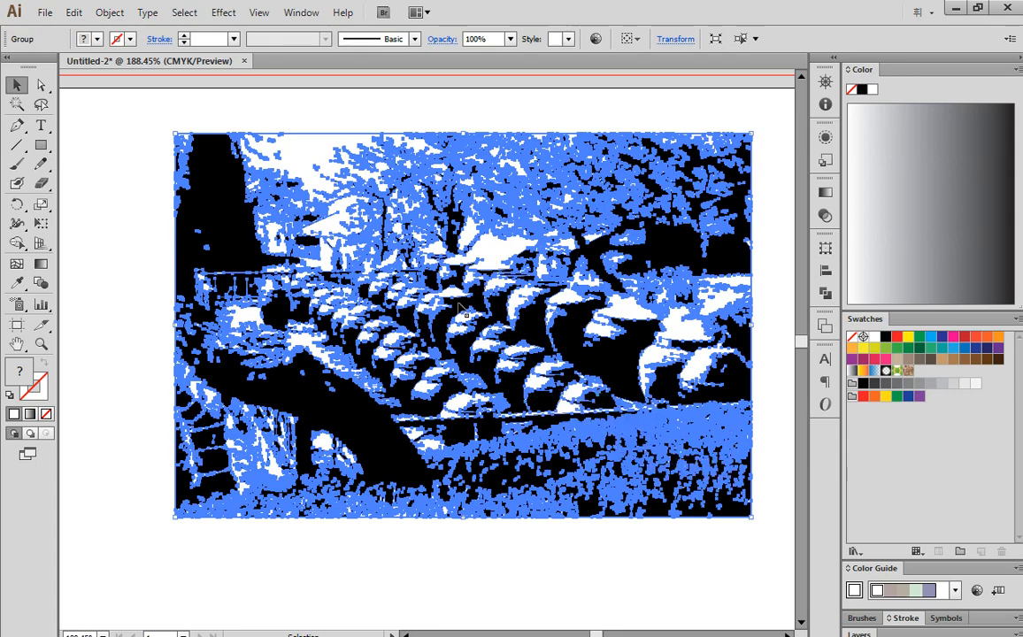
{"action": "left_click", "coordinate": [112, 13]}
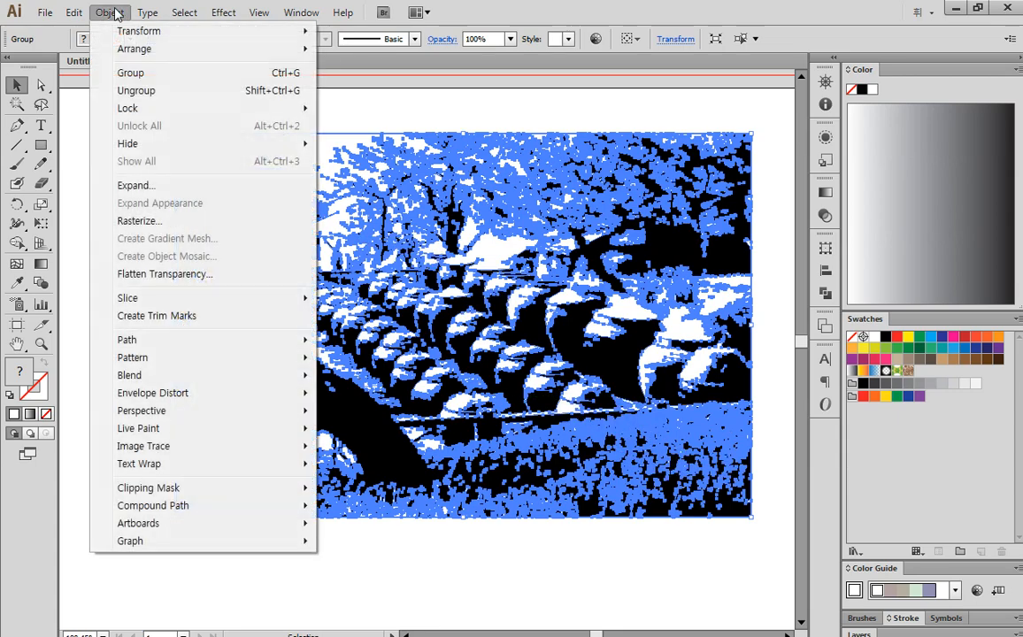
{"action": "left_click", "coordinate": [224, 90]}
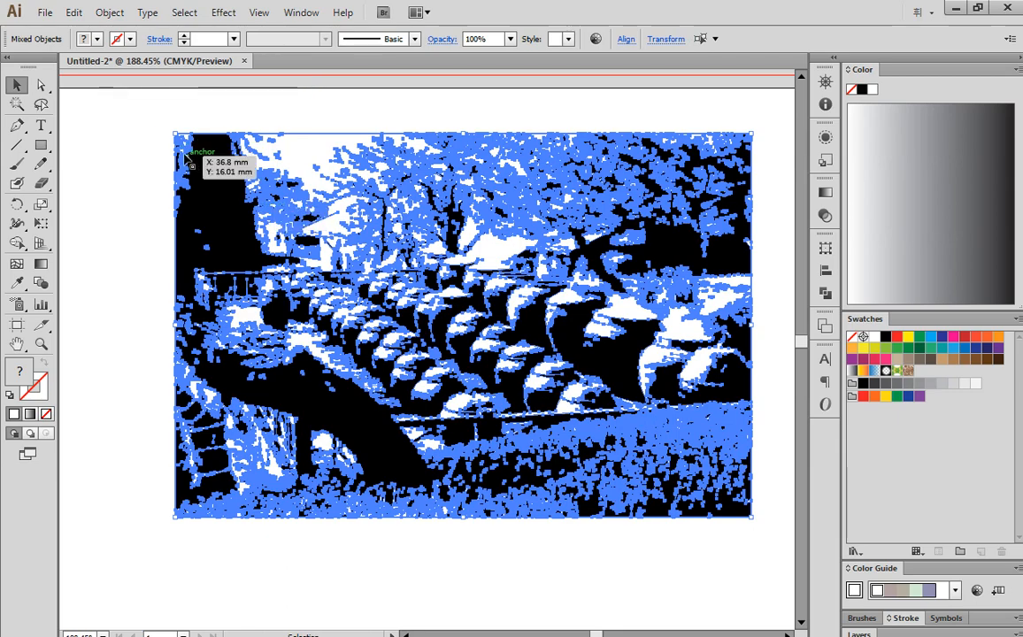
{"action": "left_click", "coordinate": [106, 127]}
Step: Select the white shape on the large jars and extend the selection to all objects with the same fill color
{"action": "key", "text": "alt+space"}
{"action": "left_click", "coordinate": [579, 387], "text": "ctrl+alt"}
{"action": "left_click_drag", "start_coordinate": [584, 389], "coordinate": [725, 363]}
{"action": "left_click", "coordinate": [653, 274]}
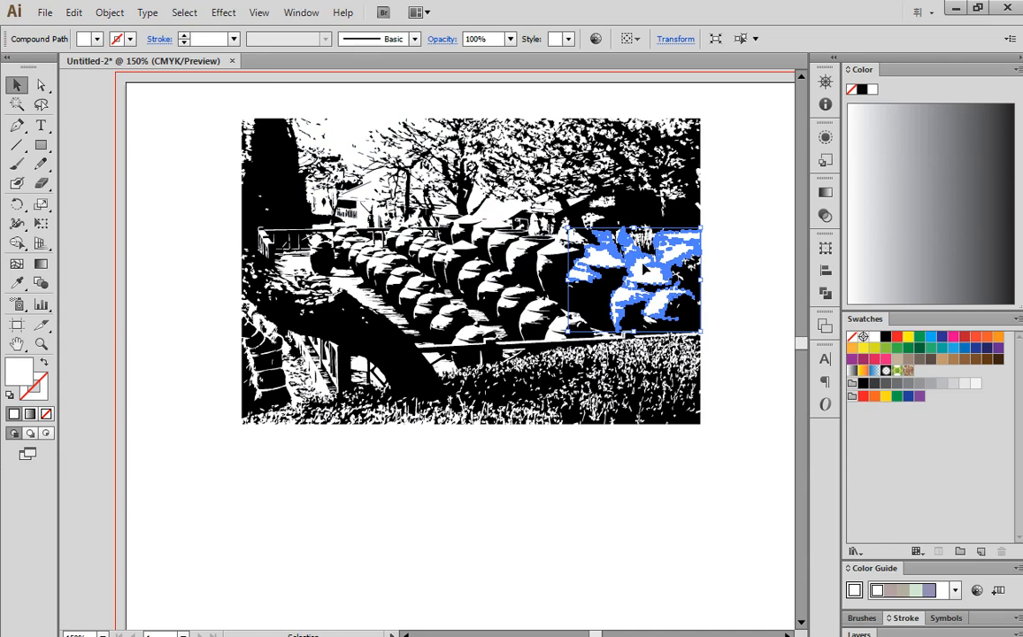
{"action": "left_click", "coordinate": [186, 15]}
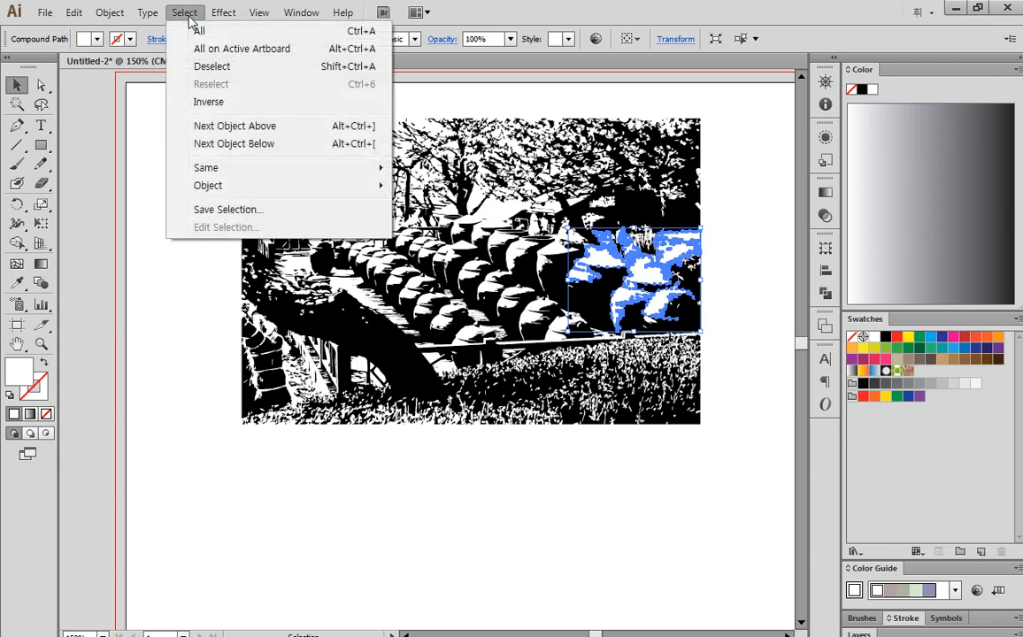
{"action": "mouse_move", "coordinate": [237, 174]}
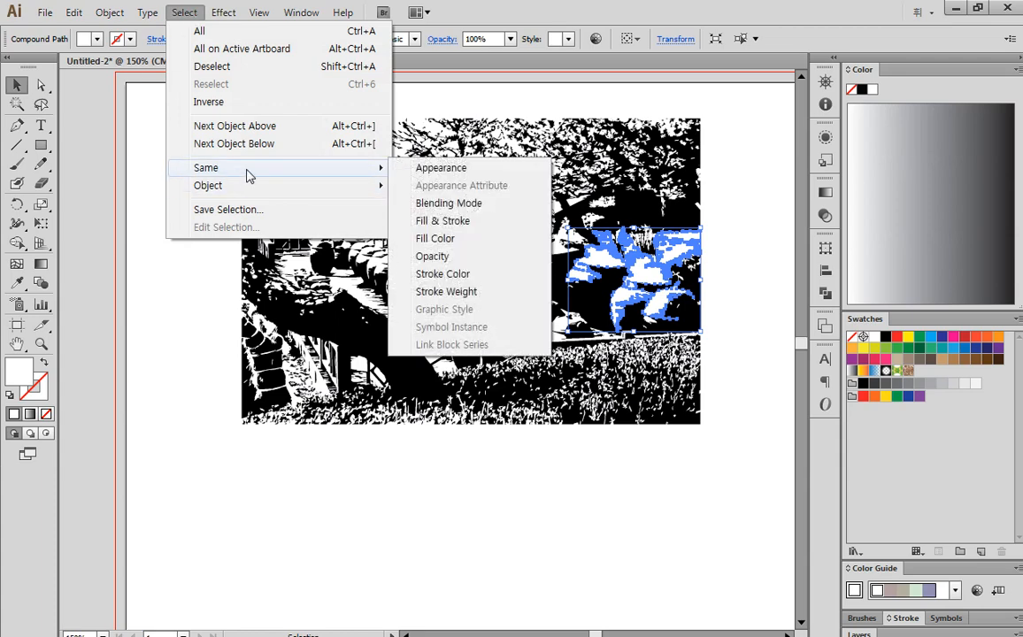
{"action": "left_click", "coordinate": [459, 246]}
Step: Move the selected white shapes straight down below the black artwork, fill them with dark green and deselect them
{"action": "key", "text": "ctrl+minus"}
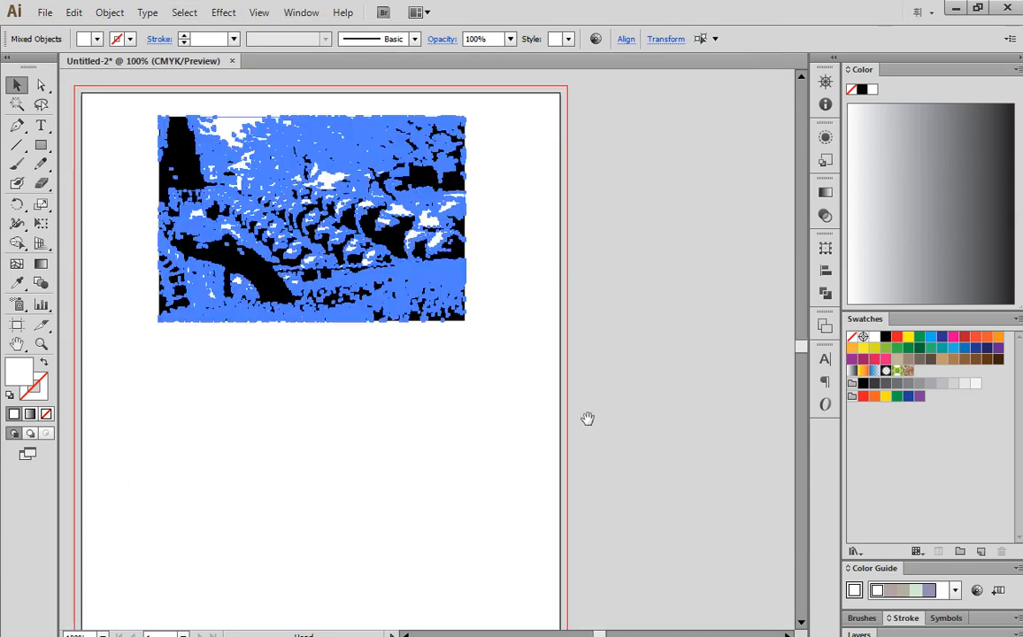
{"action": "left_click_drag", "start_coordinate": [587, 418], "coordinate": [633, 379]}
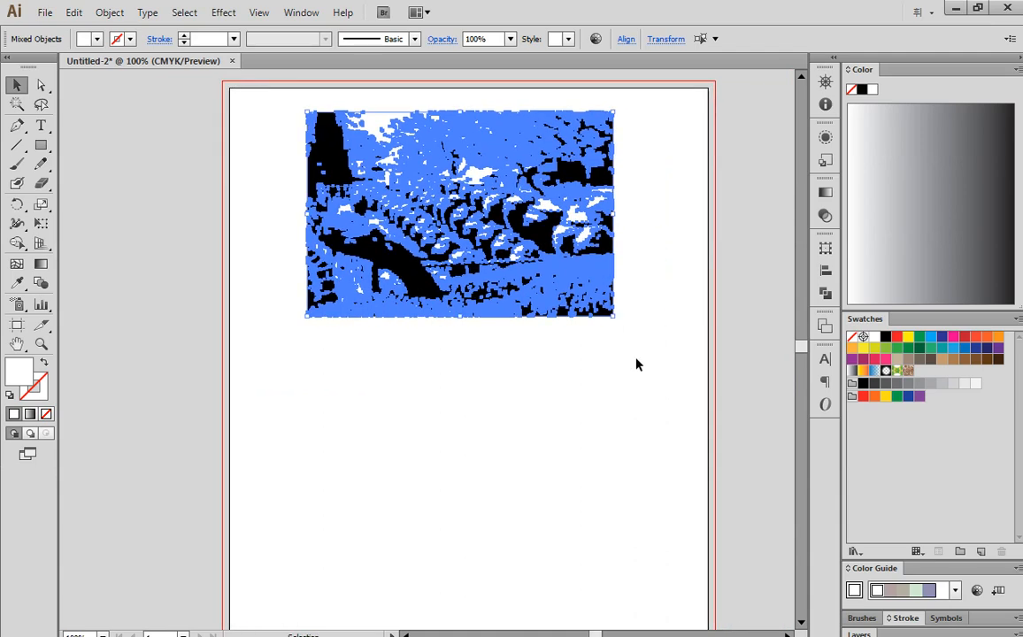
{"action": "left_click_drag", "start_coordinate": [387, 125], "coordinate": [386, 400]}
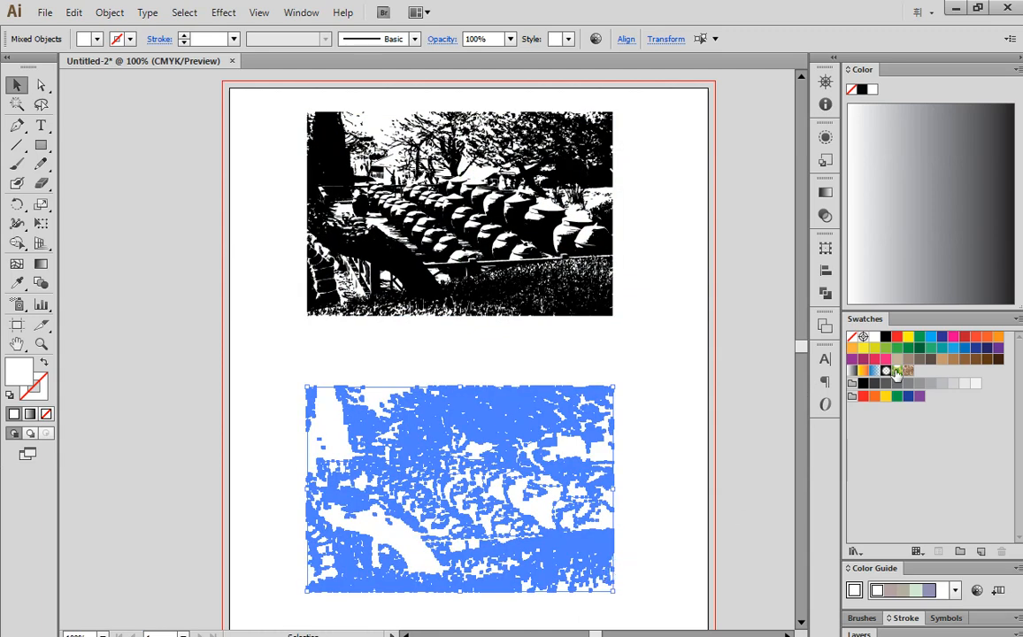
{"action": "left_click", "coordinate": [919, 346]}
{"action": "left_click", "coordinate": [618, 381]}
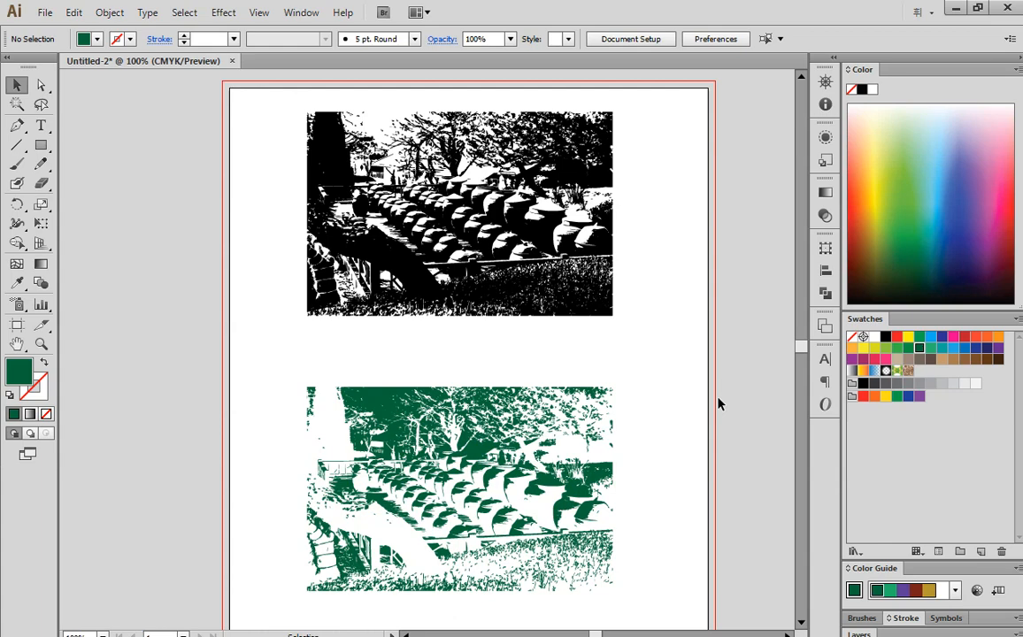
Step: Recolor the black artwork in the page's upper half with the same dark green fill
{"action": "left_click_drag", "start_coordinate": [276, 95], "coordinate": [659, 314]}
{"action": "left_click", "coordinate": [920, 346]}
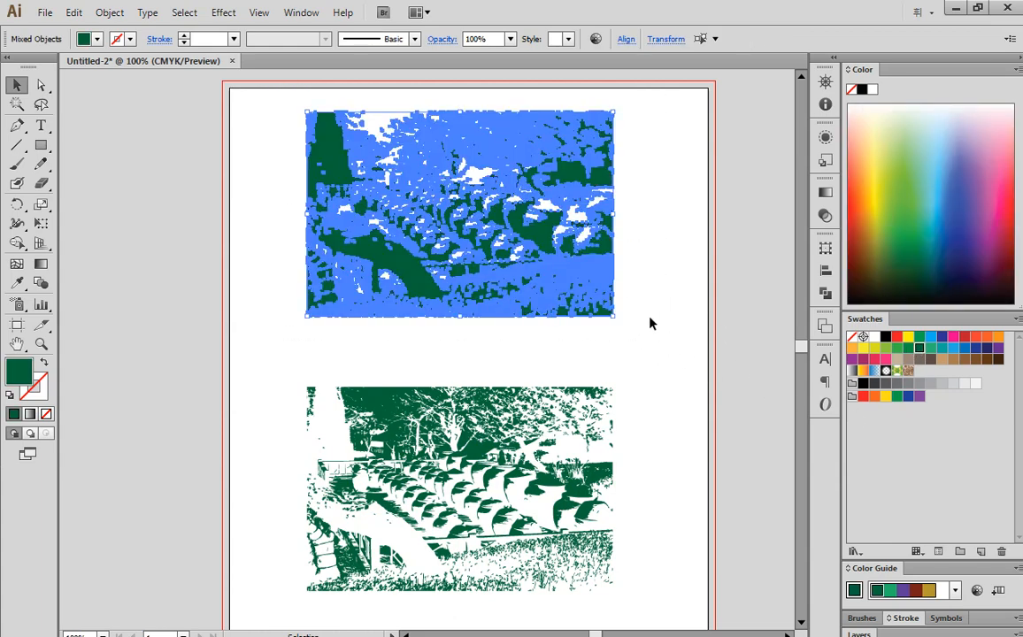
{"action": "left_click", "coordinate": [659, 318]}
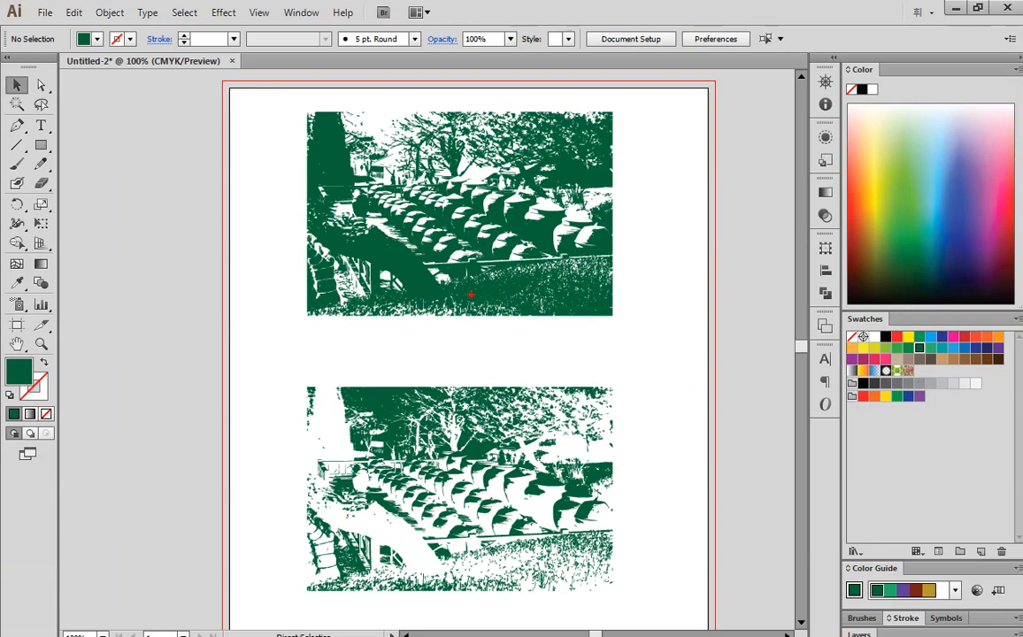
{"action": "left_click_drag", "start_coordinate": [293, 105], "coordinate": [633, 321]}
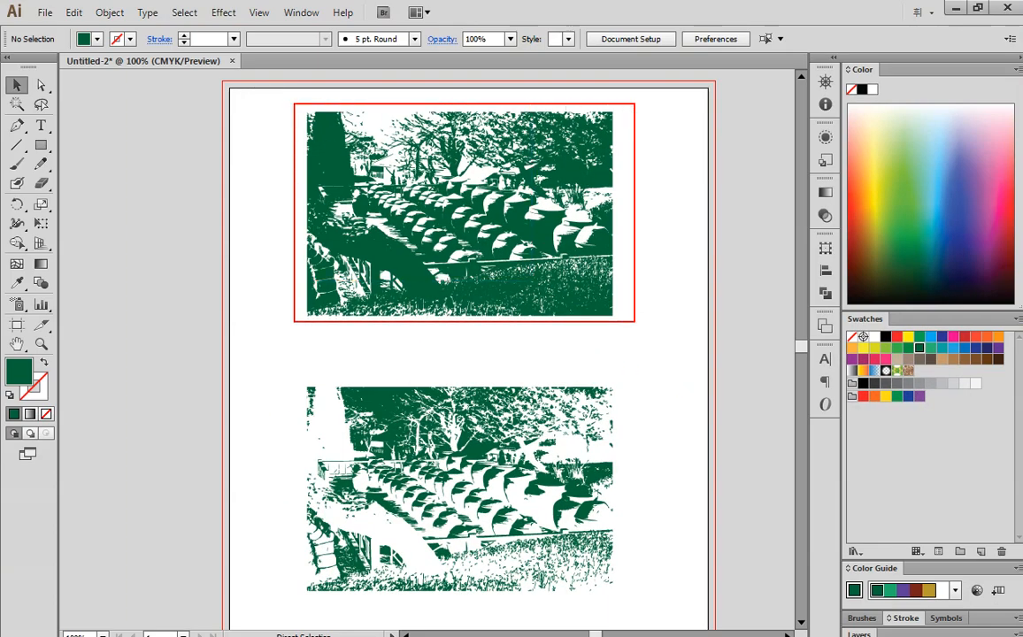
{"action": "left_click_drag", "start_coordinate": [299, 364], "coordinate": [648, 619]}
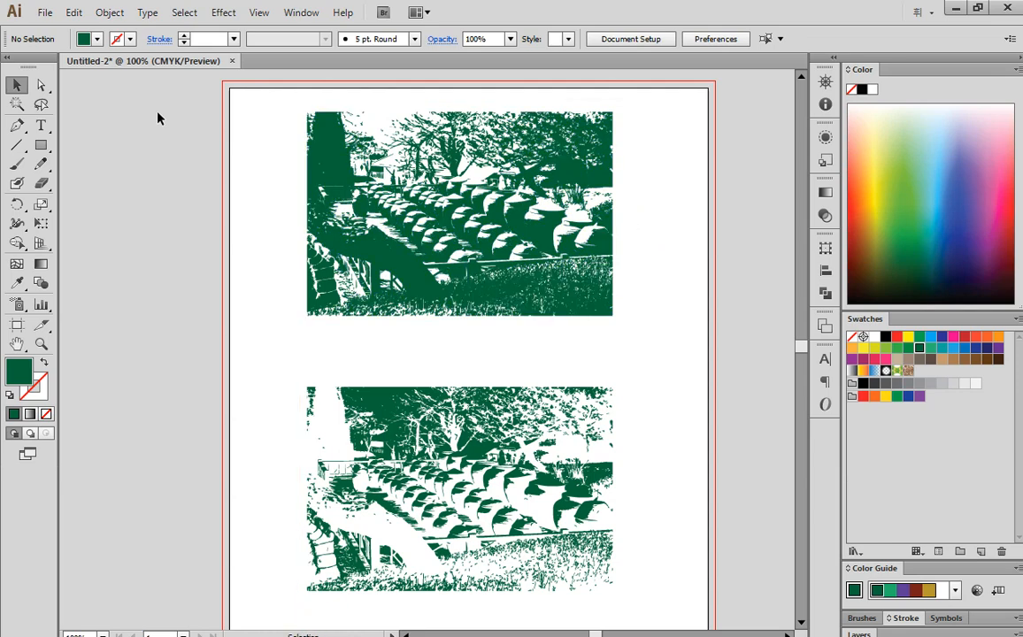
Step: Select the whole upper green artwork and enlarge it proportionally until it extends past the artboard's right edge
{"action": "left_click", "coordinate": [16, 85]}
{"action": "left_click", "coordinate": [528, 284]}
{"action": "left_click_drag", "start_coordinate": [269, 107], "coordinate": [672, 294]}
{"action": "left_click_drag", "start_coordinate": [615, 215], "coordinate": [775, 228]}
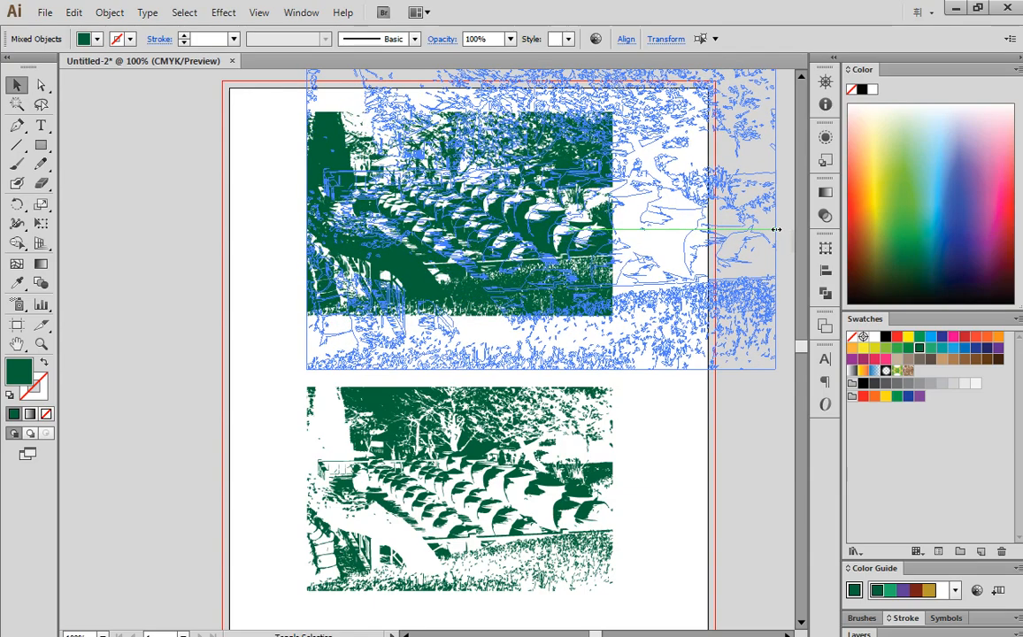
{"action": "left_click", "coordinate": [719, 428]}
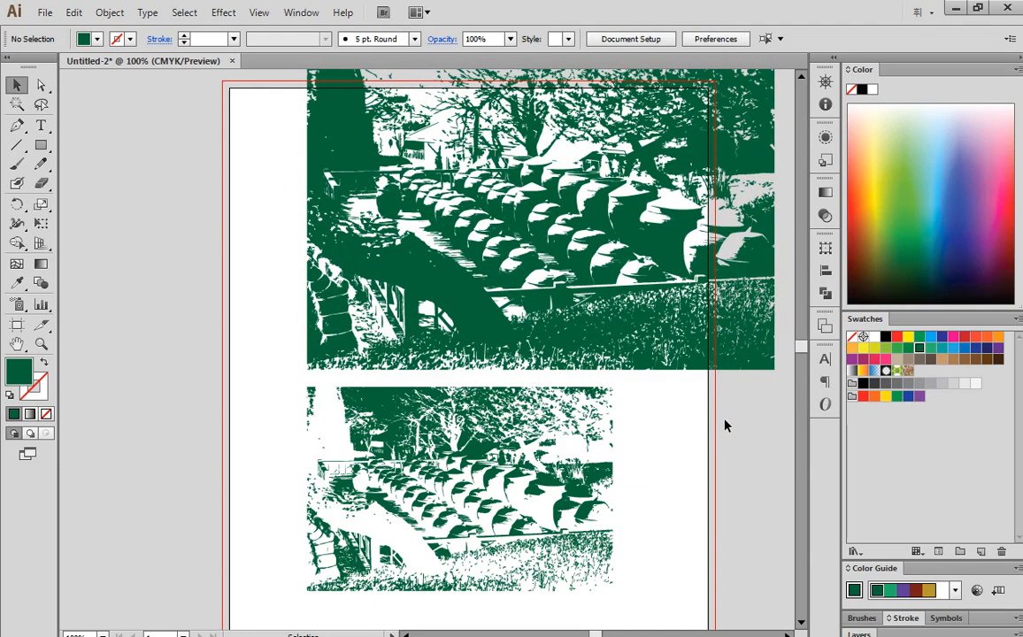